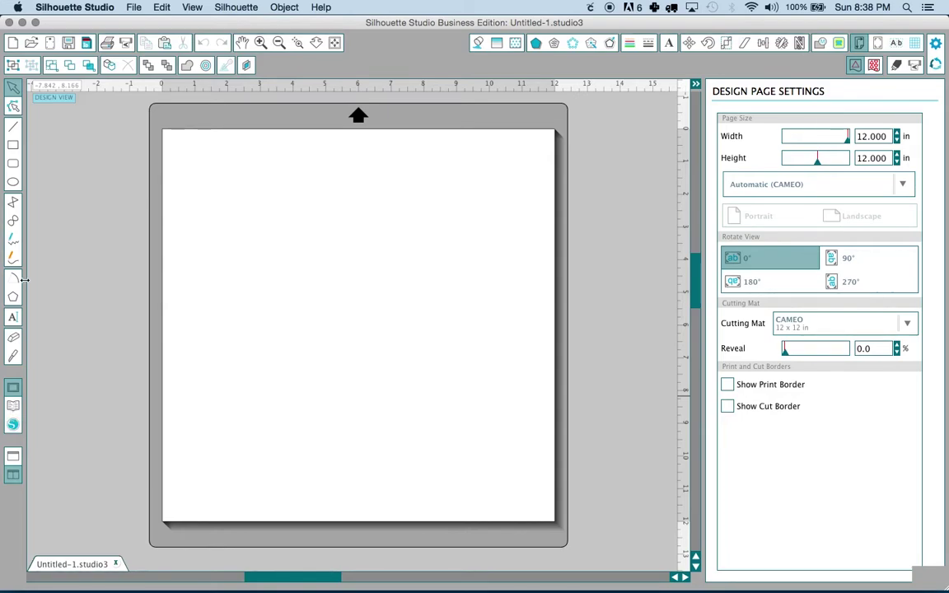
# Step: Create a folder named 'Stingy Jack's Halloween Lantern III' under My Library
pyautogui.click(12, 406)
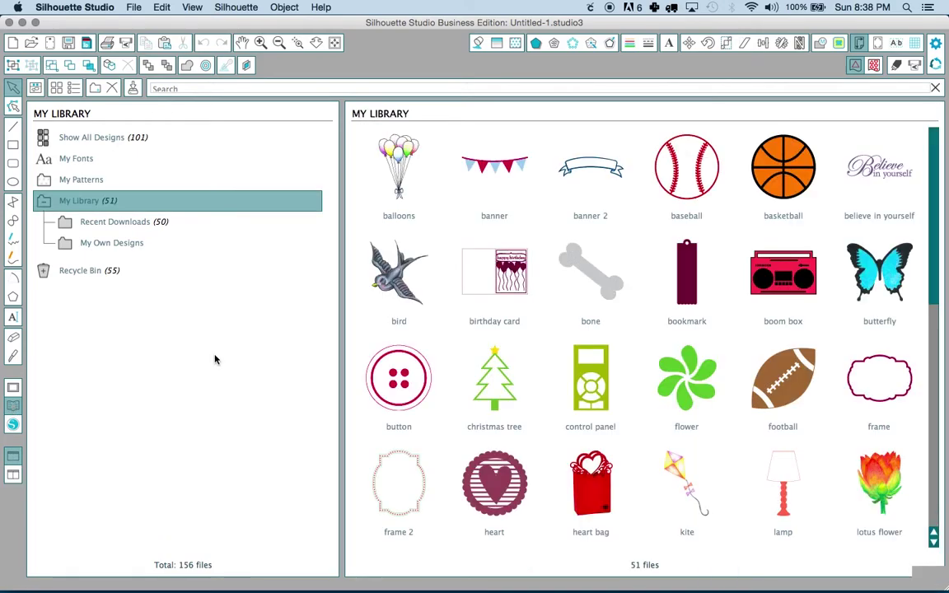
pyautogui.rightClick(89, 205)
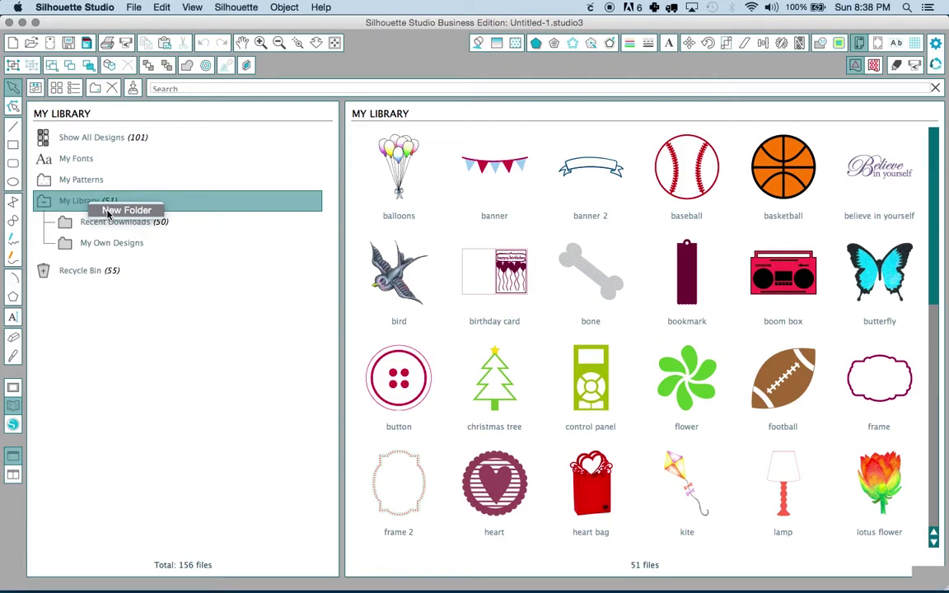
pyautogui.click(107, 211)
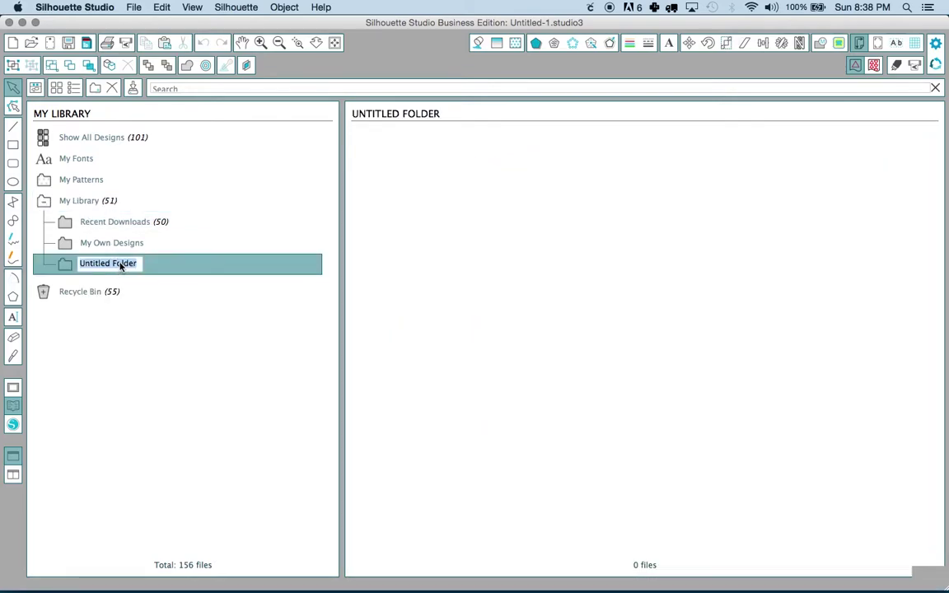
pyautogui.click(121, 264)
pyautogui.moveTo(138, 264); pyautogui.dragTo(66, 265)
pyautogui.write("Stingy Jack's Halloween Lantern III")
pyautogui.press('Return')
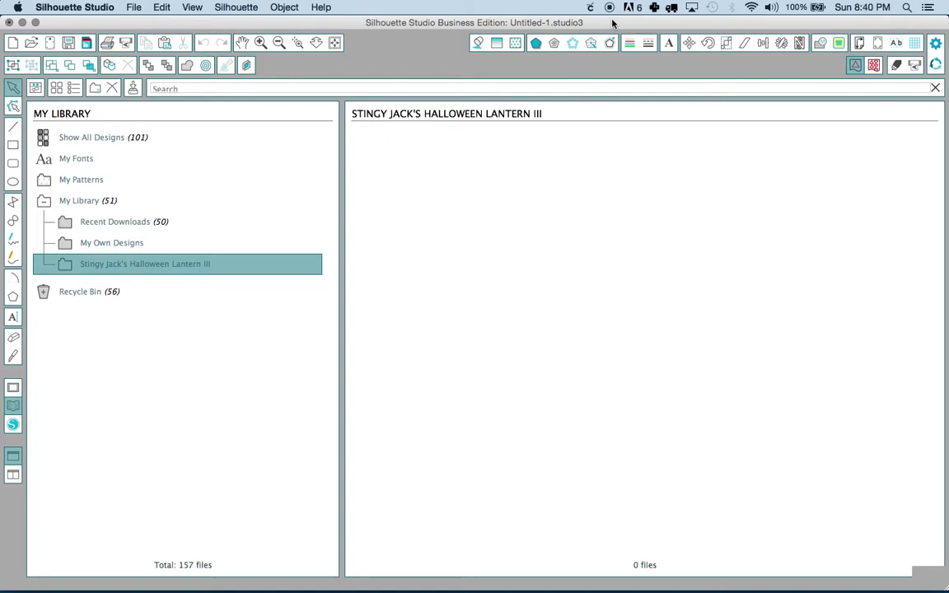
# Step: Open the new library folder and browse Finder to the Stingy Jack's Lantern III SVG files folder
pyautogui.moveTo(615, 21); pyautogui.dragTo(532, 19)
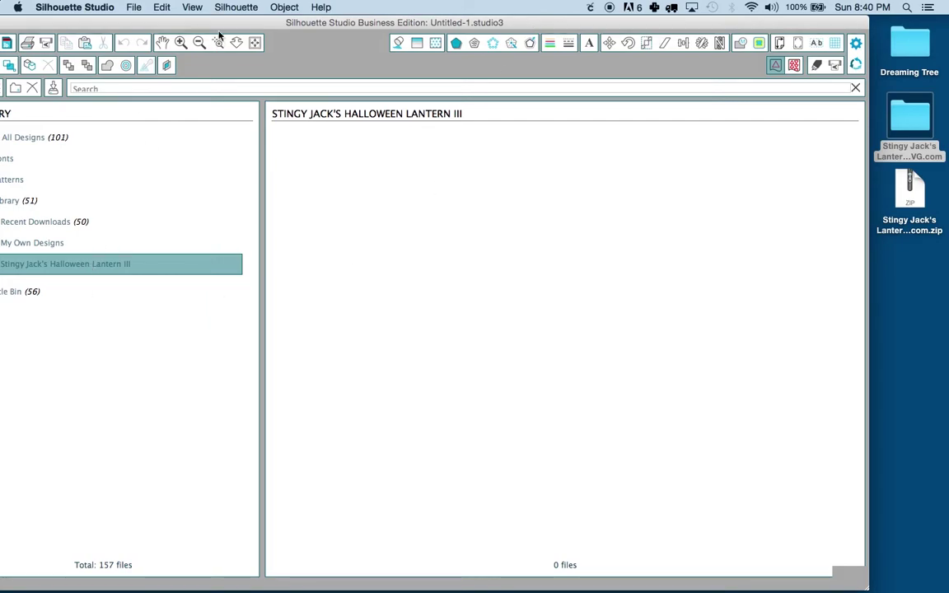
pyautogui.moveTo(220, 22); pyautogui.dragTo(258, 25)
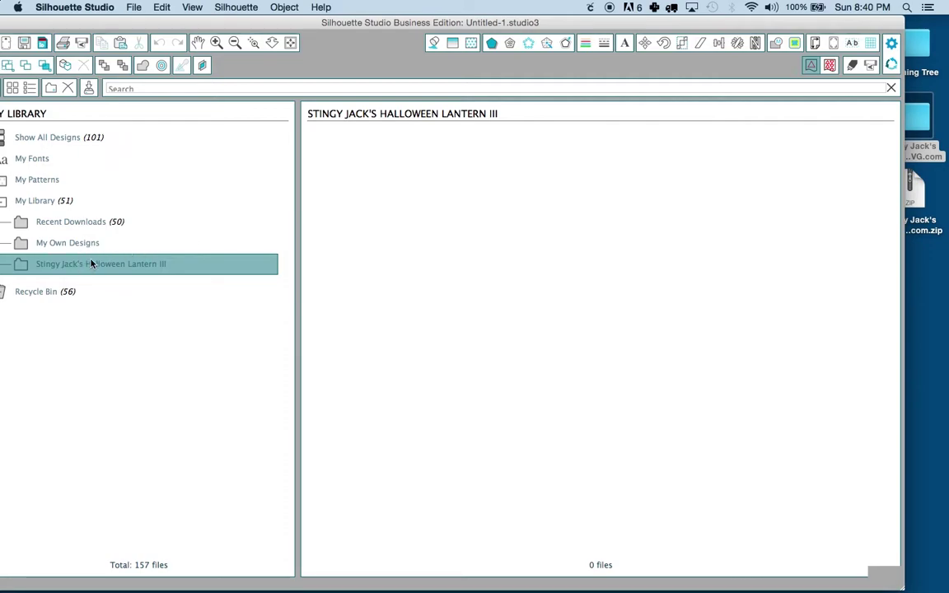
pyautogui.doubleClick(123, 263)
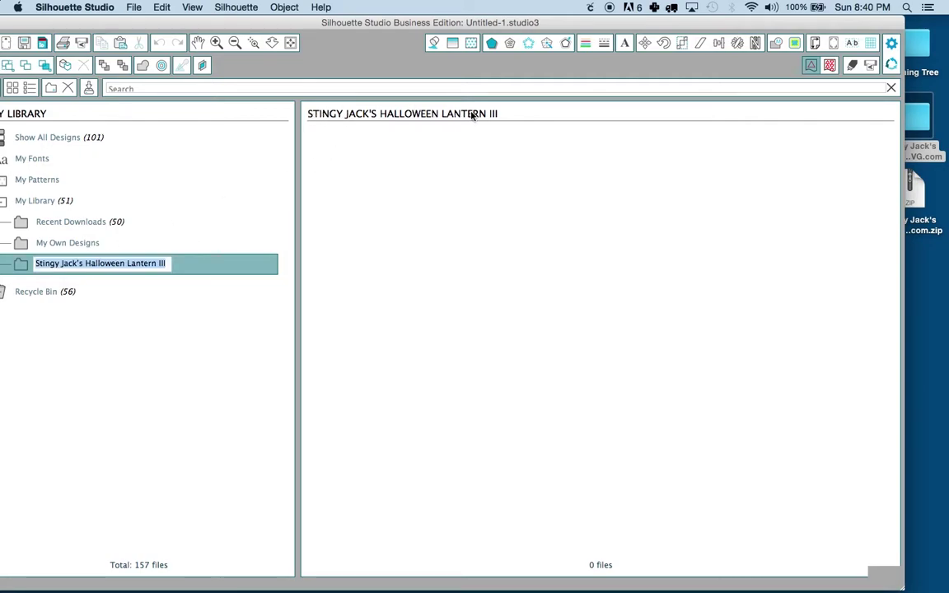
pyautogui.moveTo(659, 27); pyautogui.dragTo(628, 23)
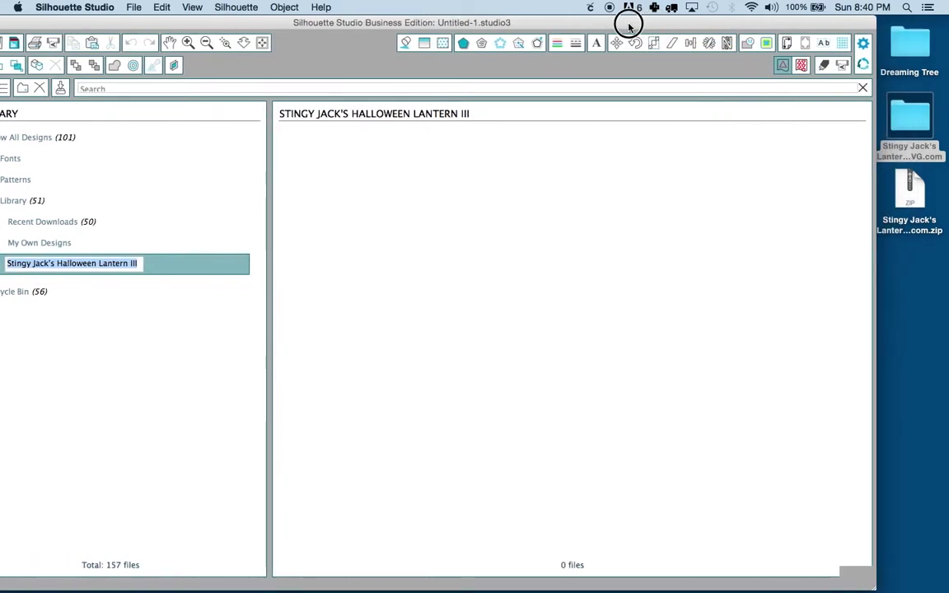
pyautogui.doubleClick(920, 128)
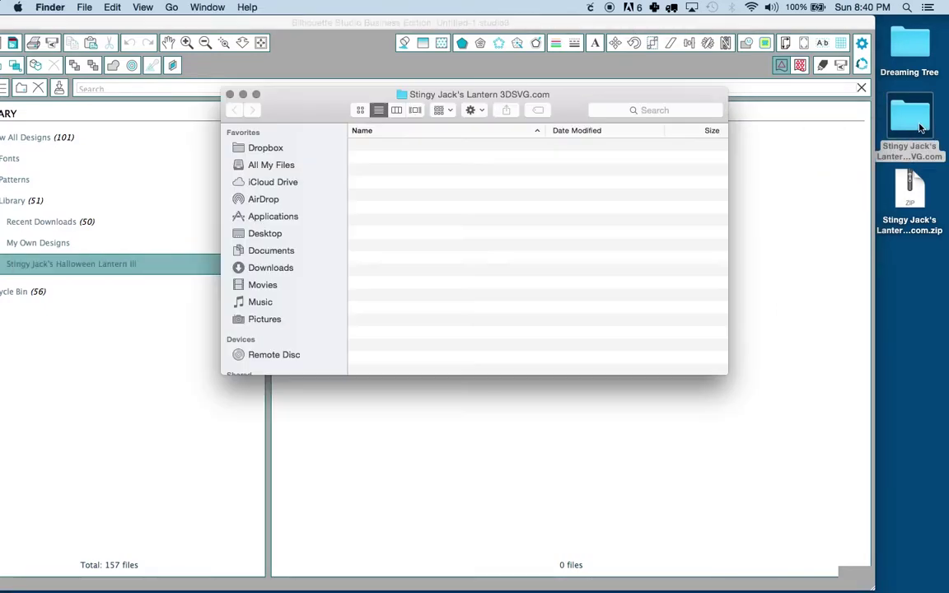
pyautogui.moveTo(565, 94); pyautogui.dragTo(749, 279)
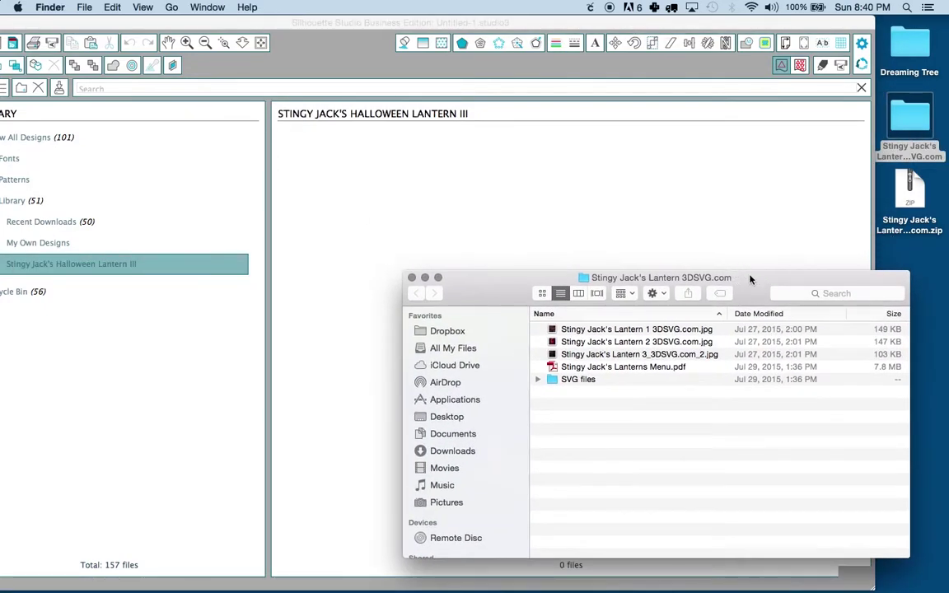
pyautogui.doubleClick(576, 380)
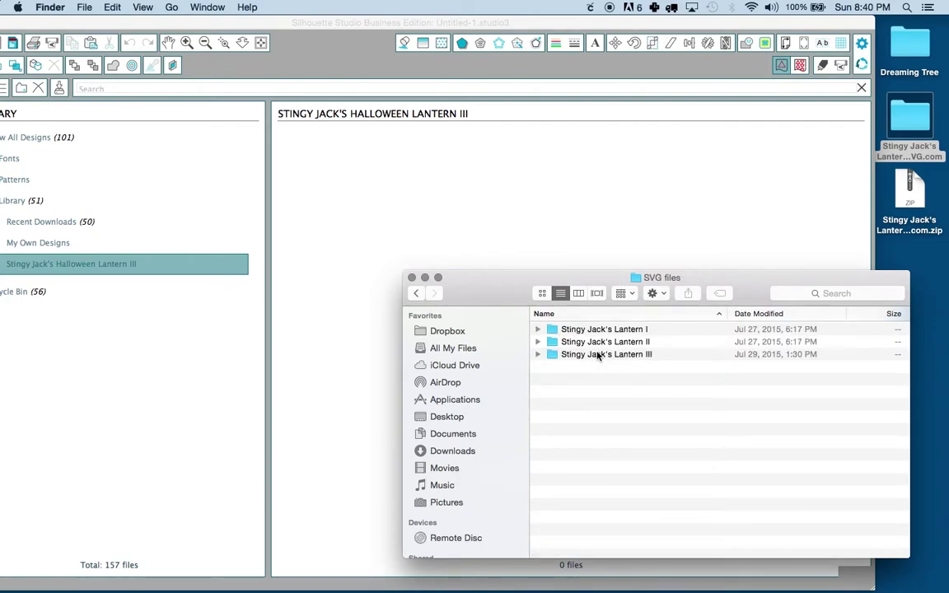
pyautogui.click(597, 355)
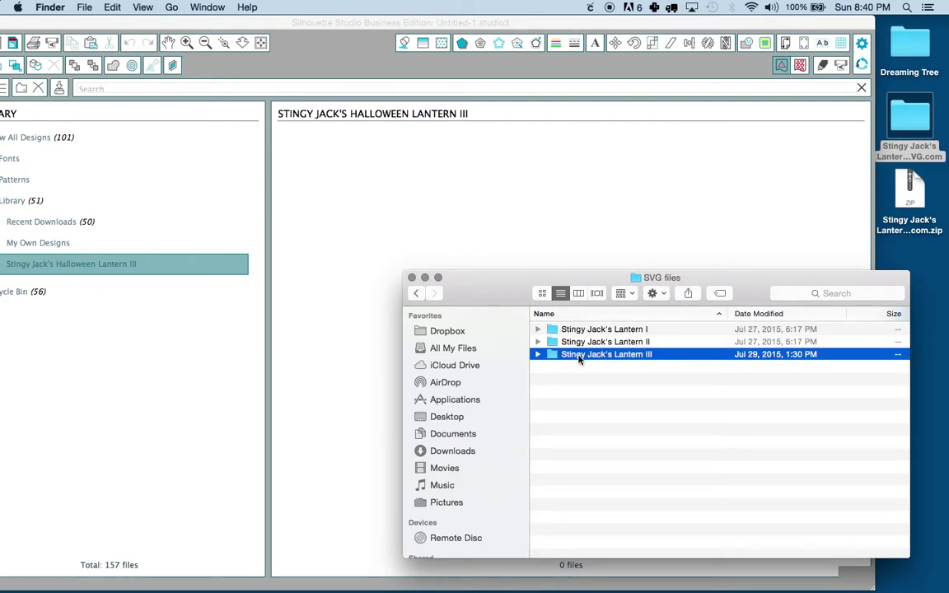
pyautogui.press('super+Up')
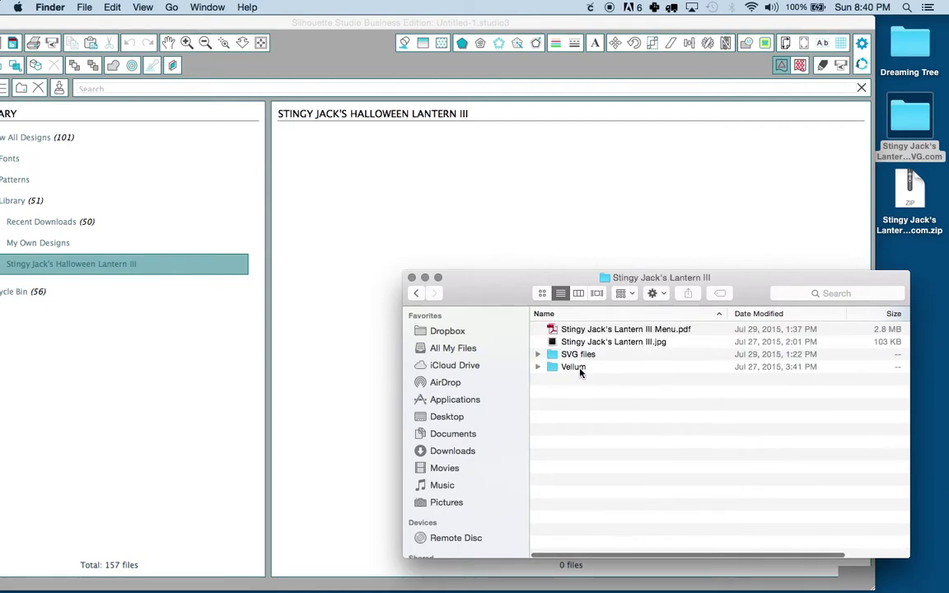
pyautogui.doubleClick(580, 357)
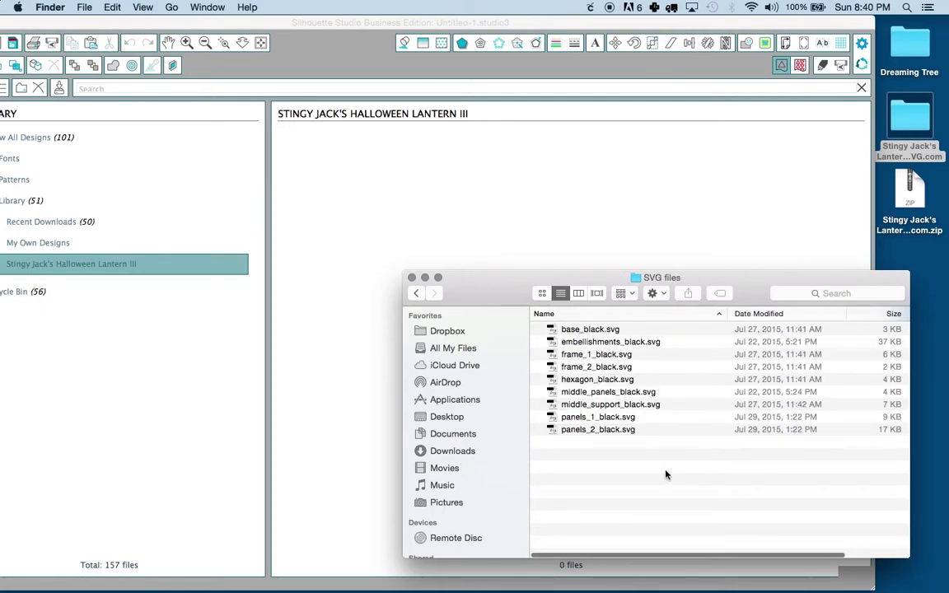
# Step: Import all nine Lantern III SVG files into the library folder and close Finder
pyautogui.moveTo(649, 456); pyautogui.dragTo(581, 330)
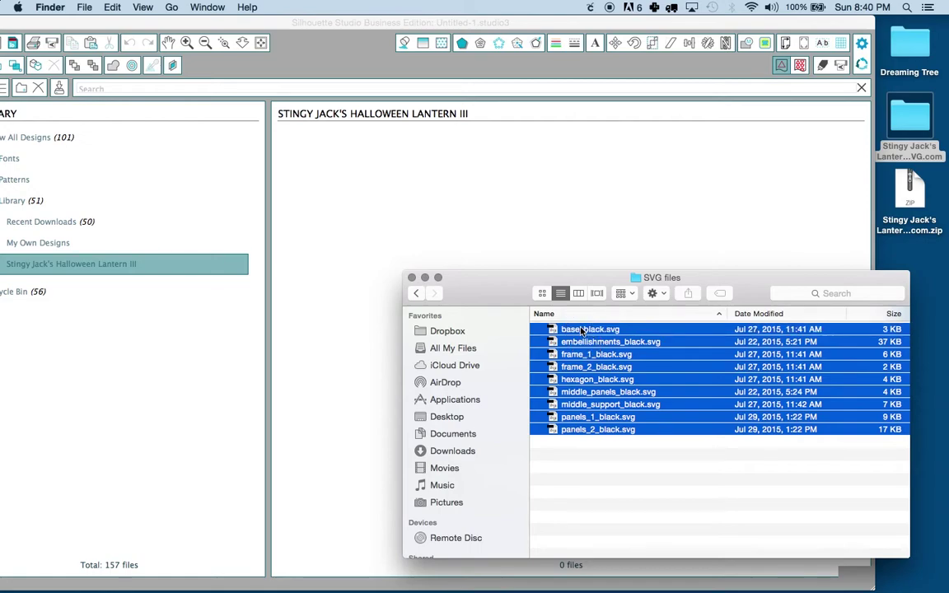
pyautogui.moveTo(609, 396); pyautogui.dragTo(484, 228)
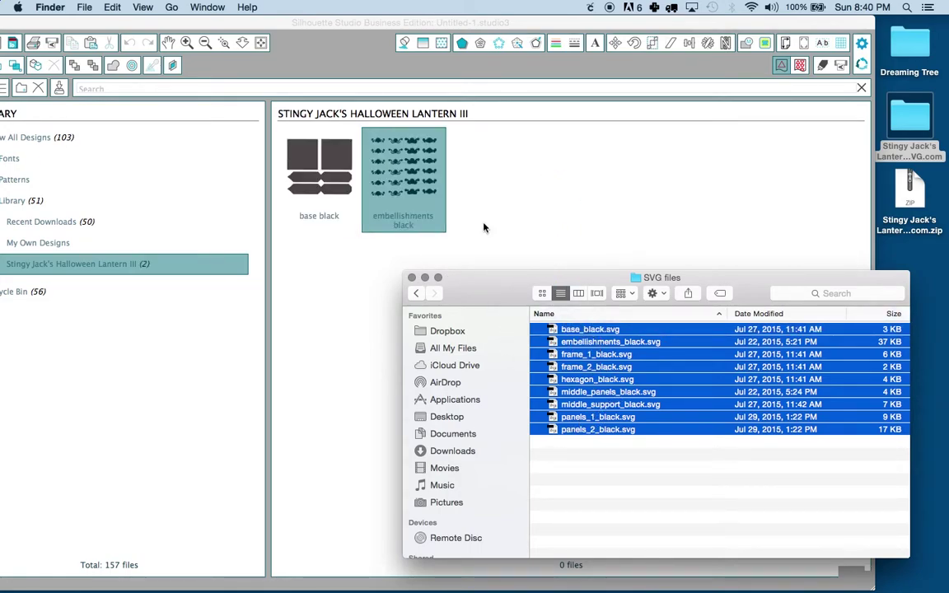
pyautogui.click(411, 279)
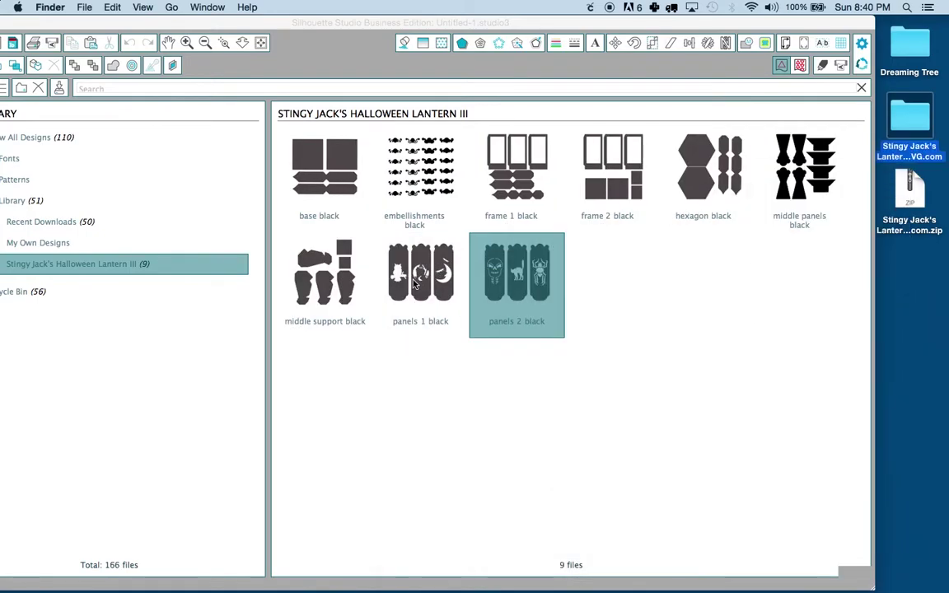
pyautogui.moveTo(487, 28); pyautogui.dragTo(563, 15)
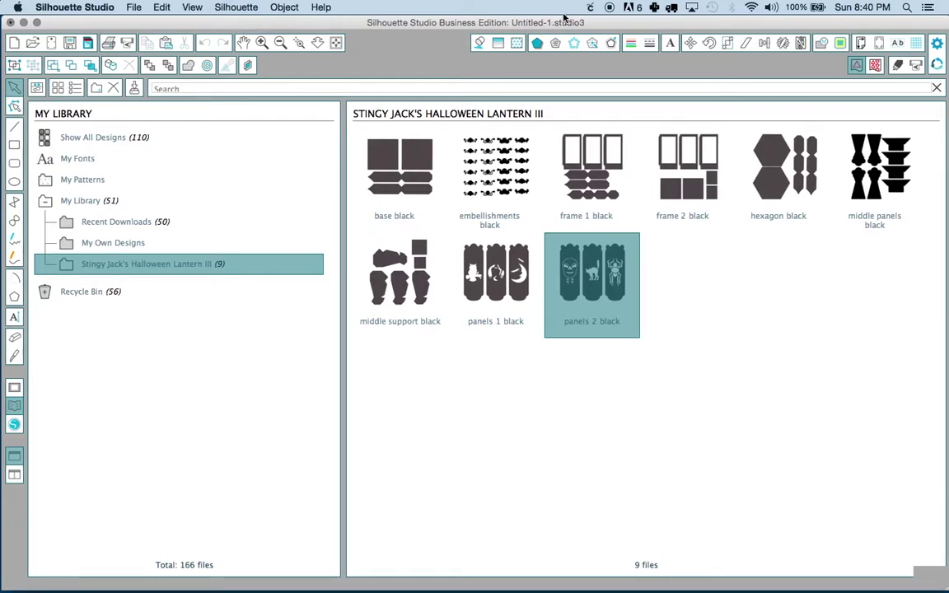
# Step: Place the middle support black design from the Lantern III folder on the mat and nudge it up
pyautogui.click(155, 269)
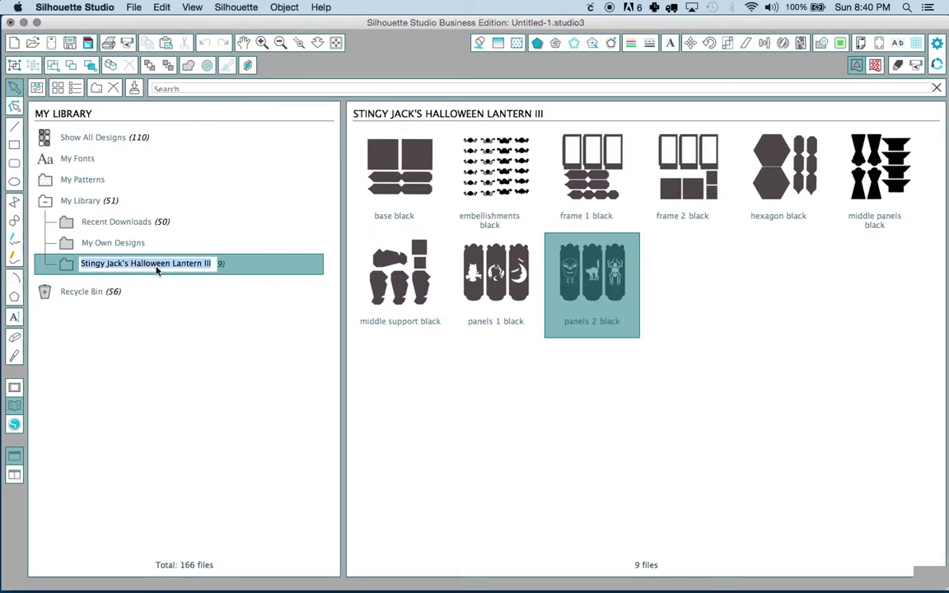
pyautogui.click(229, 360)
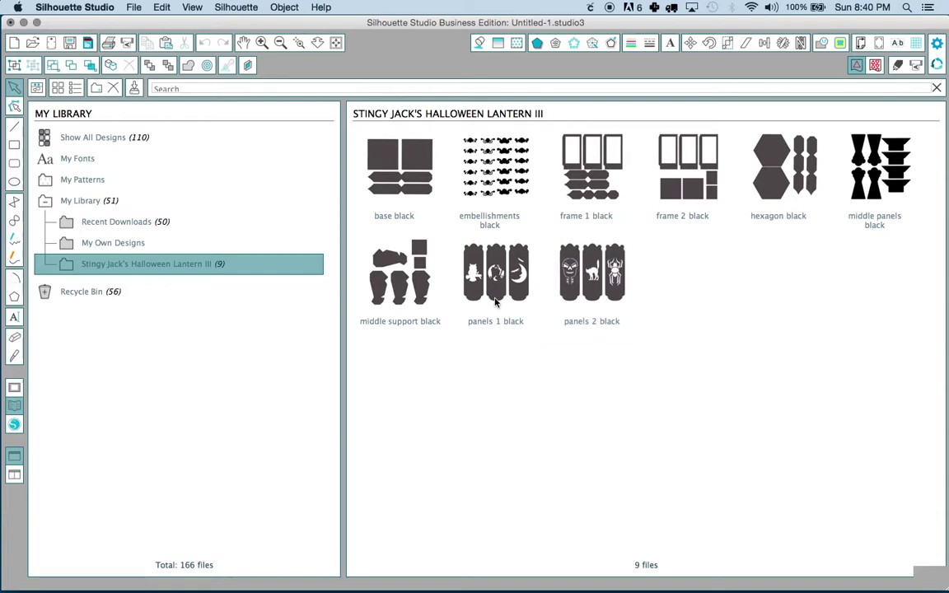
pyautogui.doubleClick(383, 294)
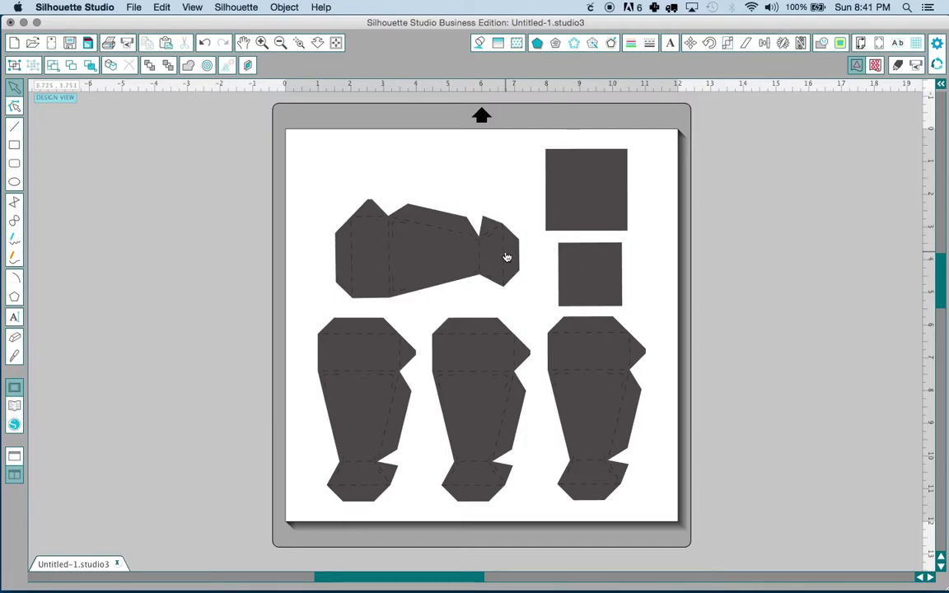
pyautogui.click(612, 197)
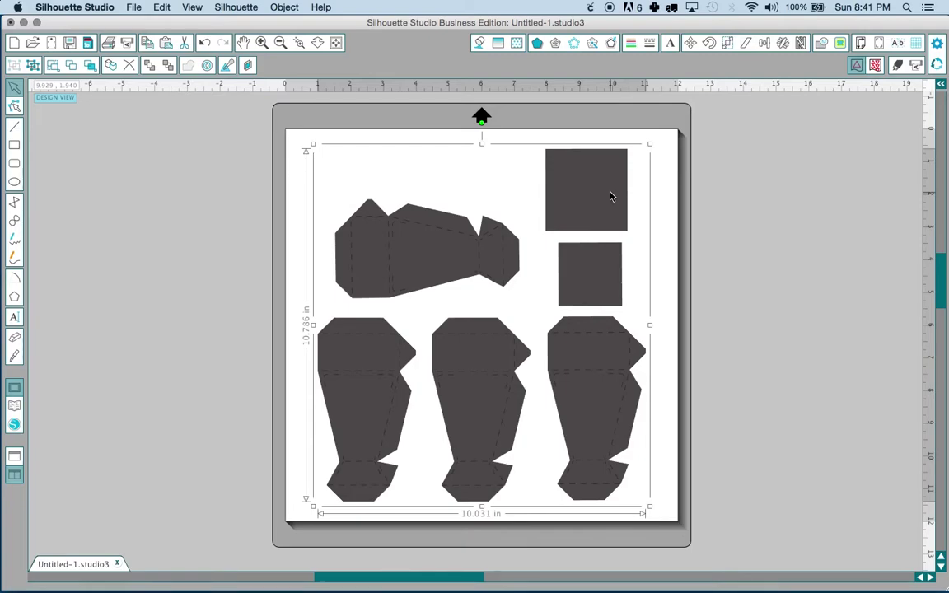
pyautogui.moveTo(606, 195); pyautogui.dragTo(607, 191)
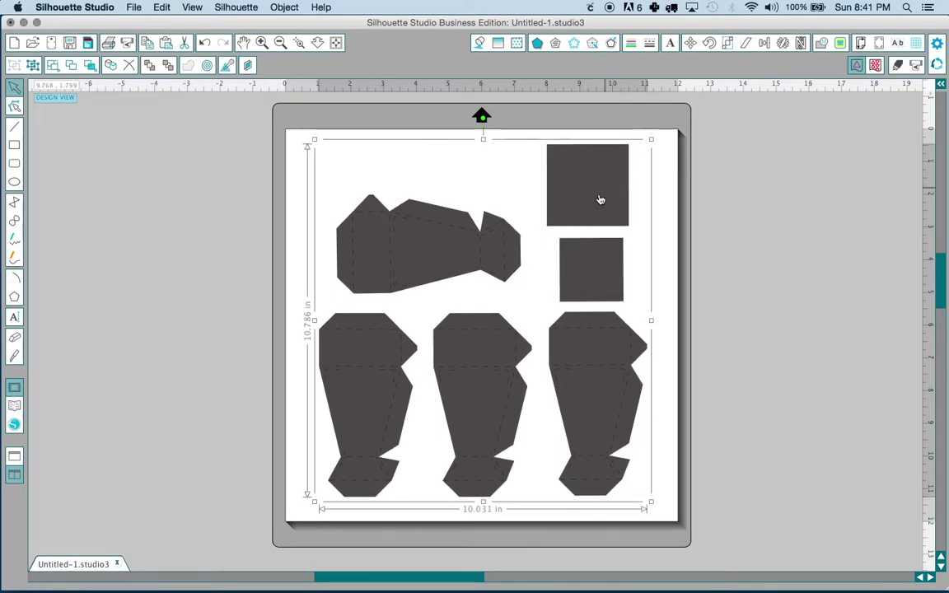
# Step: Set the middle support pieces to the Cut style after trying Cut Edge, Perforate Edge and Perforate
pyautogui.click(896, 68)
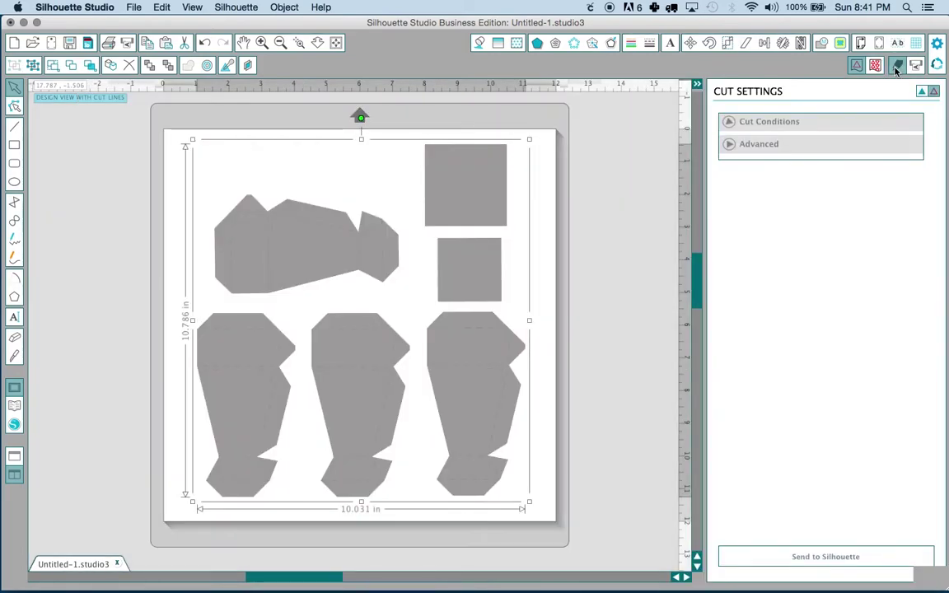
pyautogui.click(754, 267)
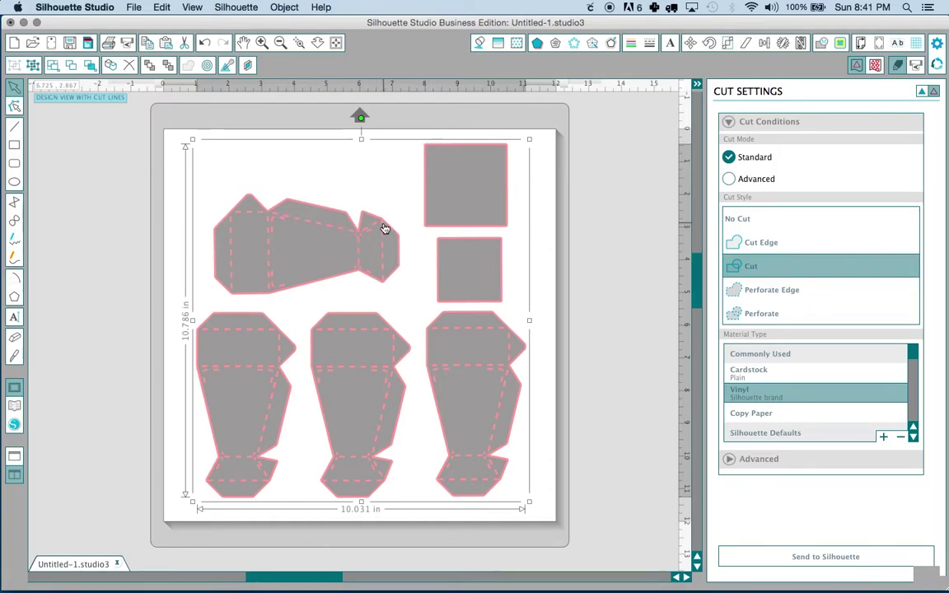
pyautogui.click(765, 246)
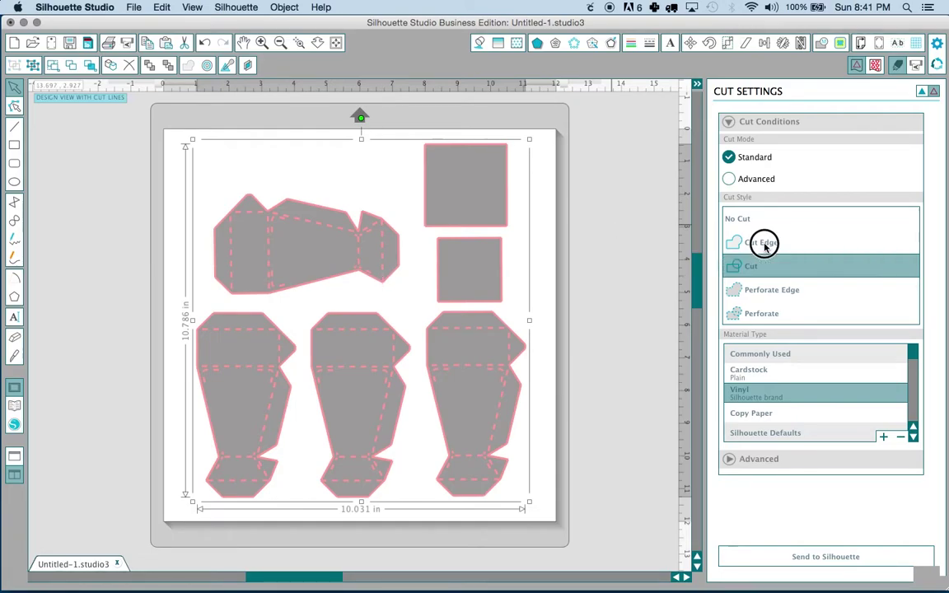
pyautogui.click(753, 290)
pyautogui.click(751, 314)
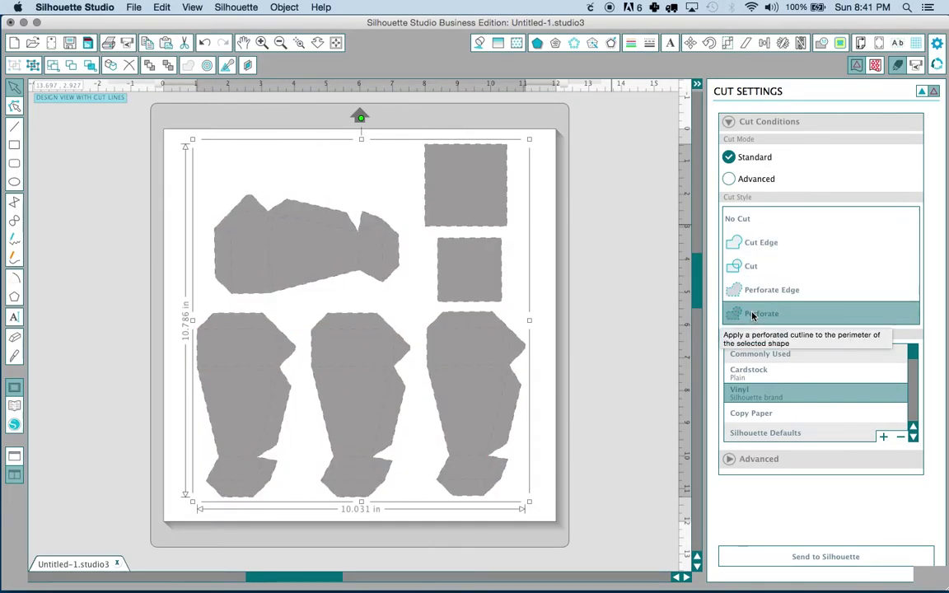
pyautogui.click(761, 243)
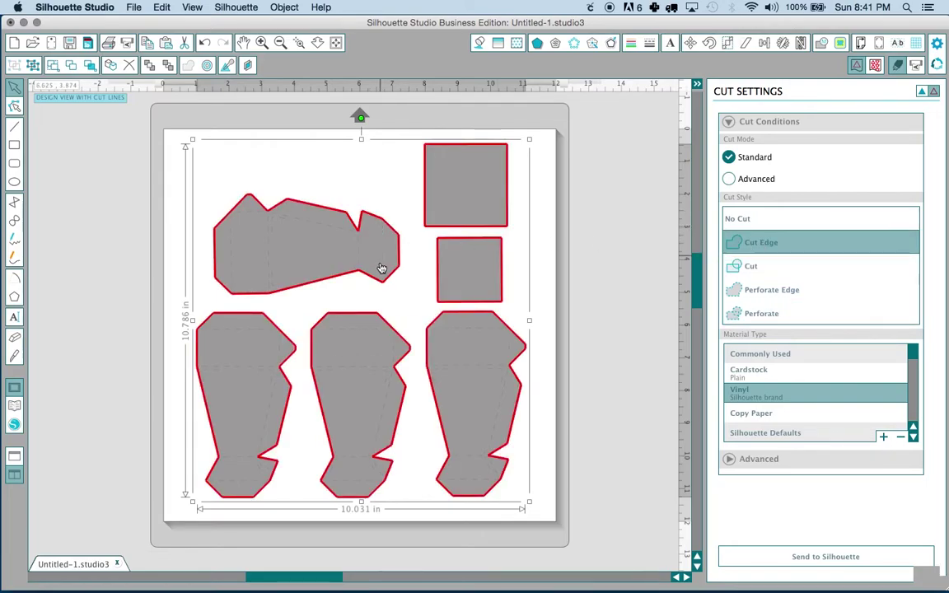
pyautogui.click(752, 266)
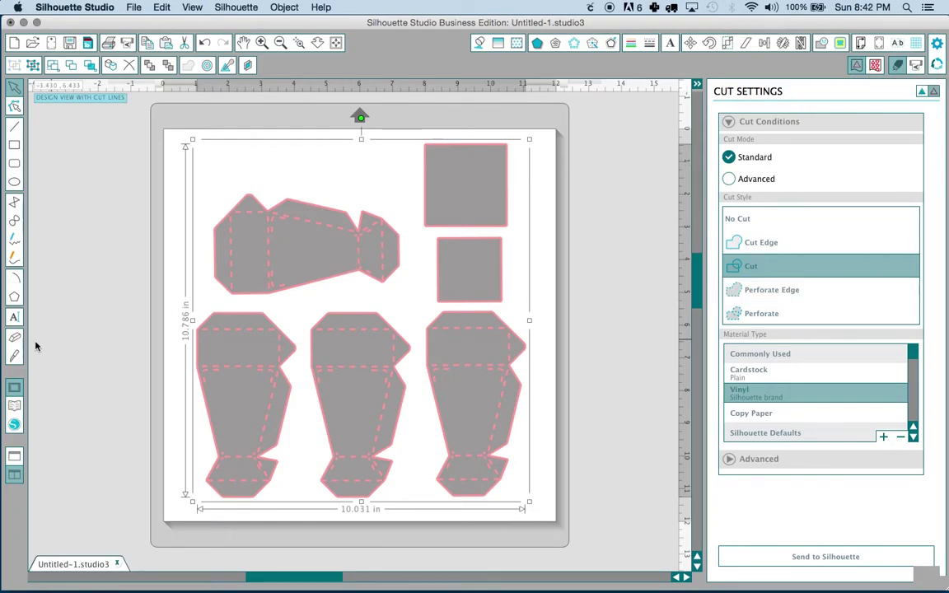
pyautogui.click(14, 406)
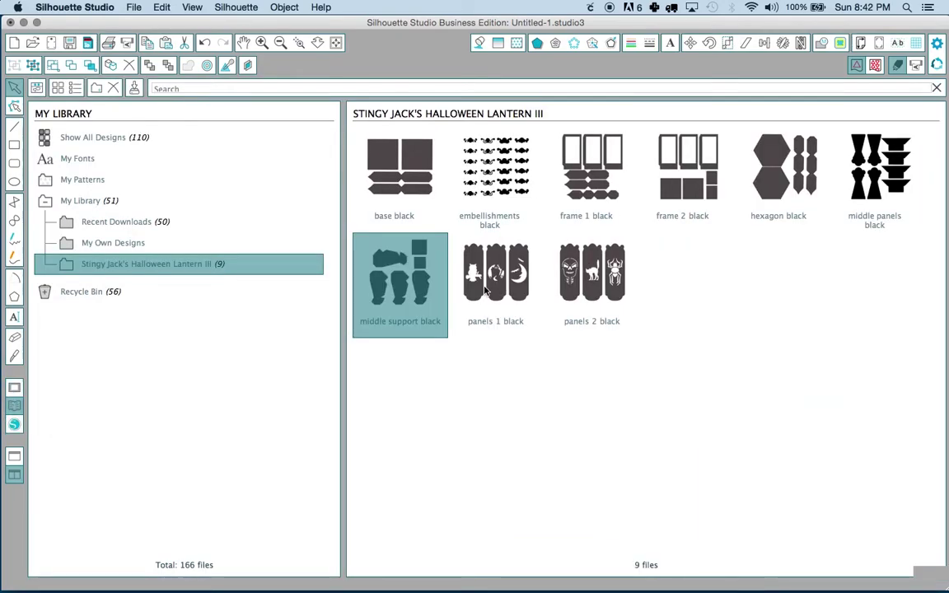
# Step: Replace the middle support pieces with the panels 2 black skull, cat and spider panels, centred on the mat
pyautogui.click(607, 283)
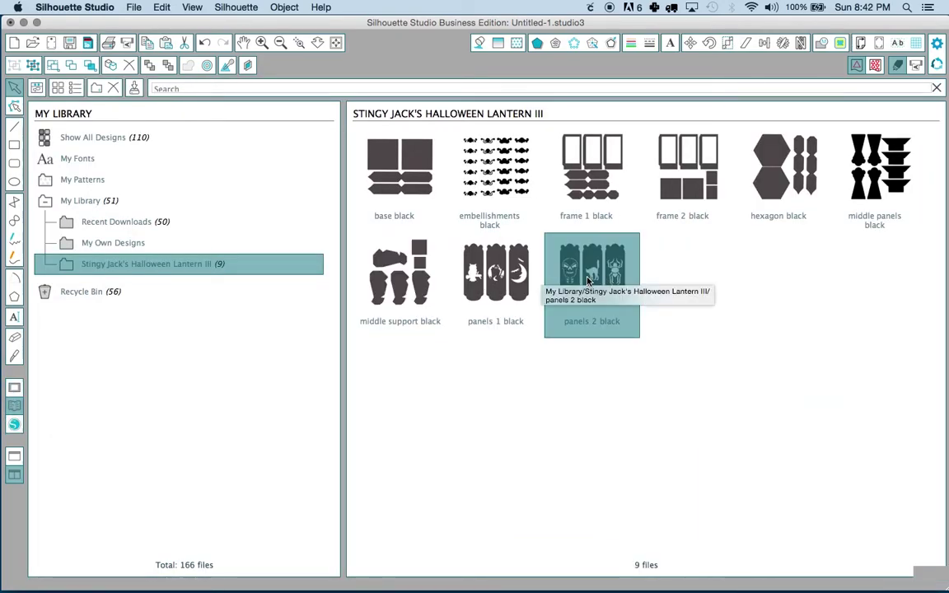
pyautogui.doubleClick(589, 282)
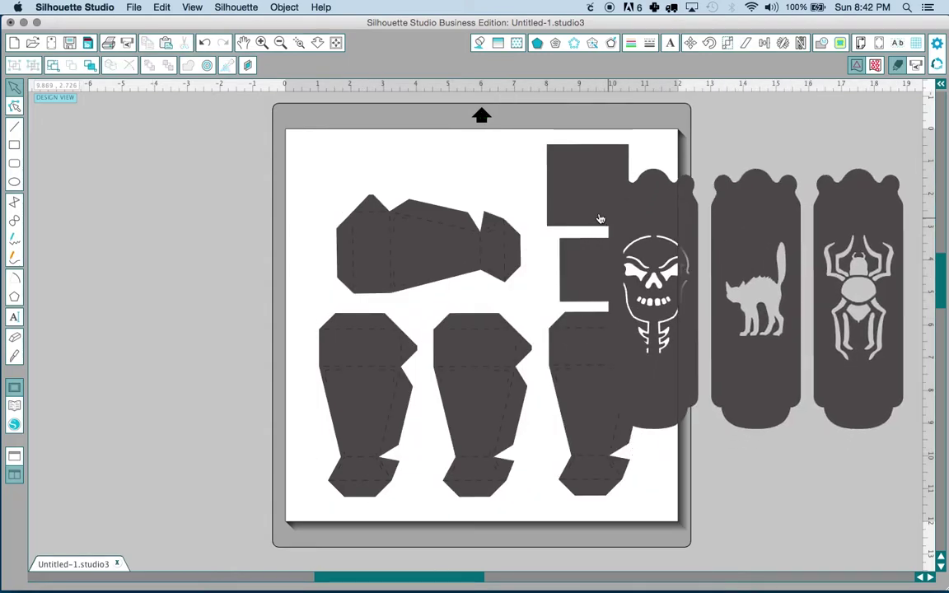
pyautogui.click(567, 178)
pyautogui.moveTo(432, 187); pyautogui.dragTo(209, 194)
pyautogui.press('Delete')
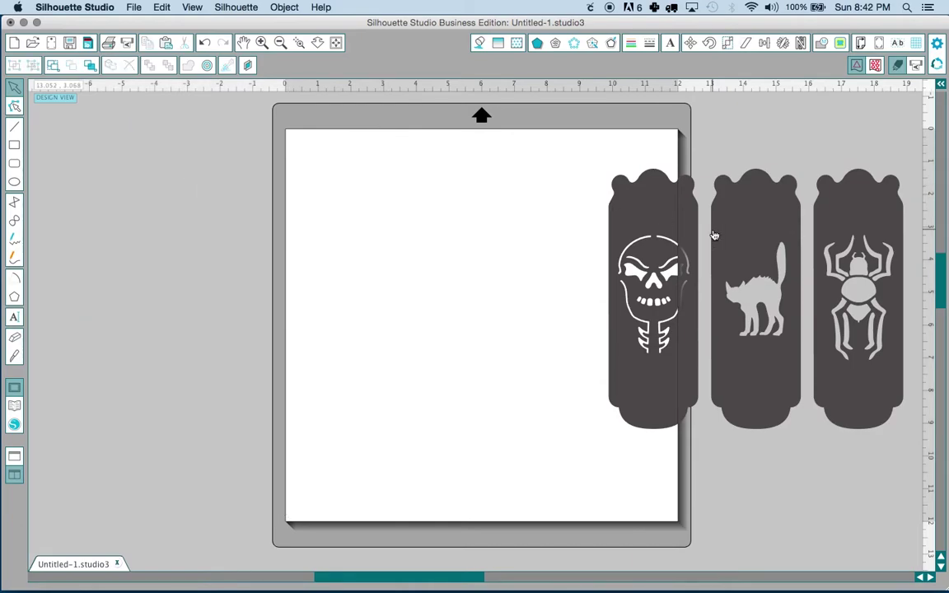
pyautogui.moveTo(630, 205); pyautogui.dragTo(377, 216)
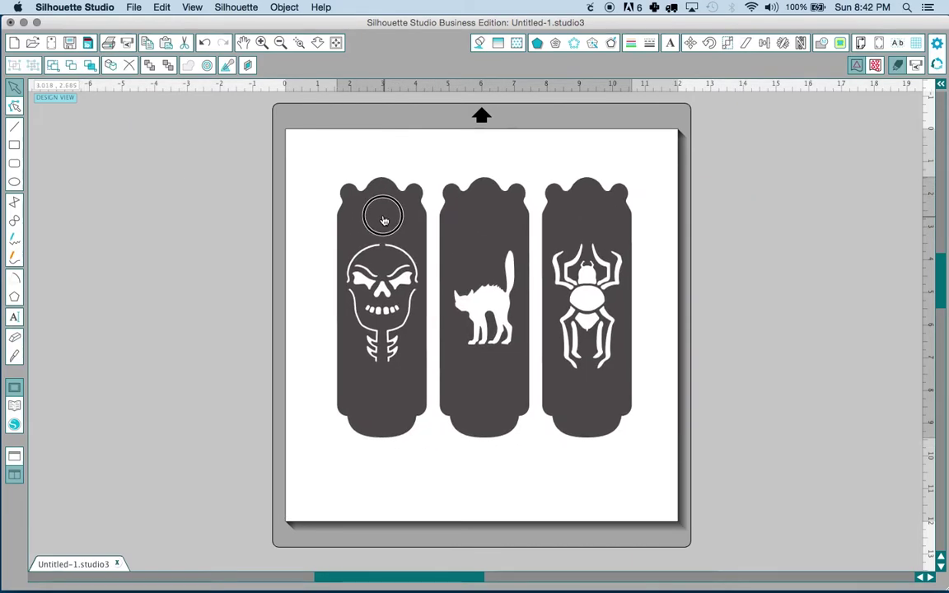
pyautogui.click(898, 66)
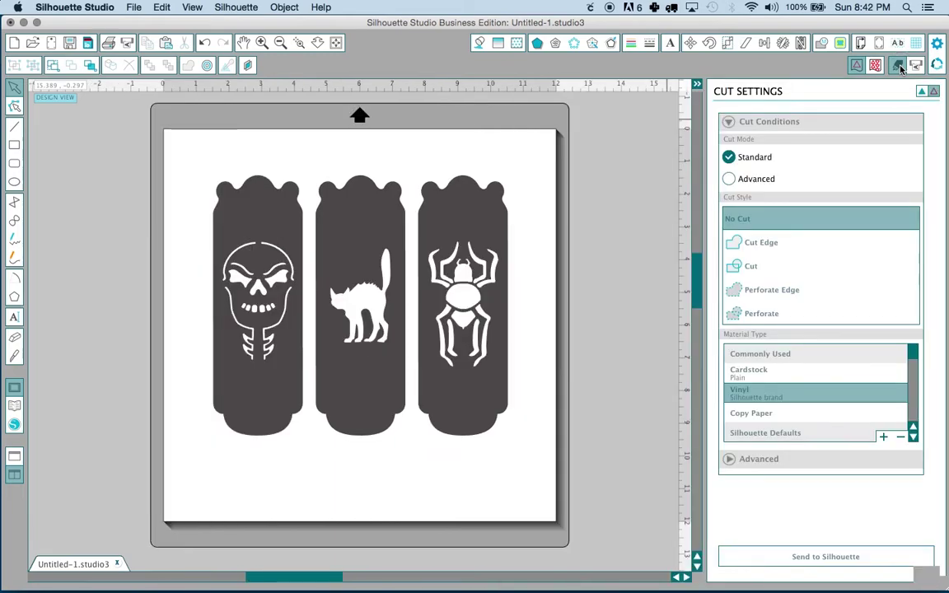
# Step: Set the grouped skull, cat and spider panels to Cut and return to My Library
pyautogui.click(747, 267)
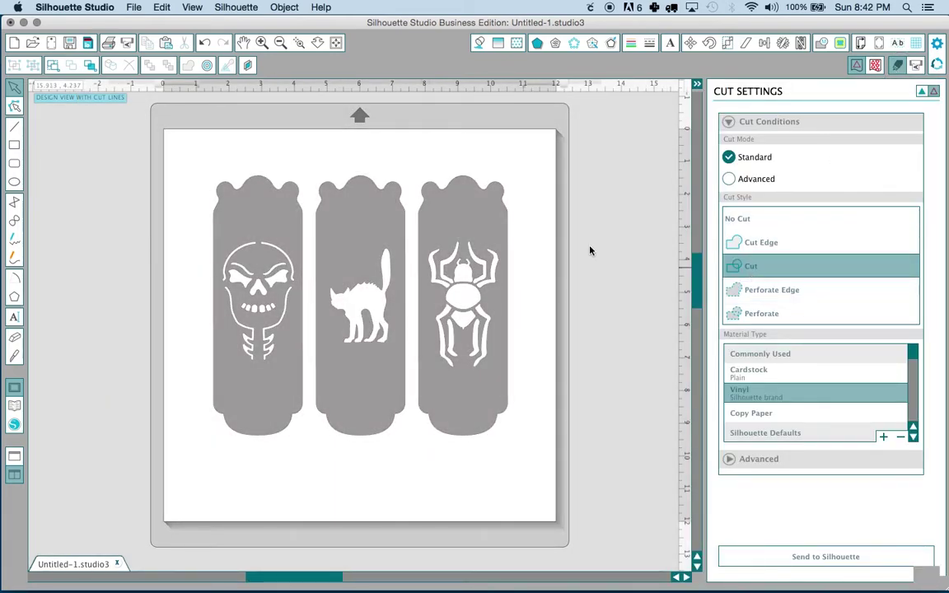
pyautogui.click(484, 212)
pyautogui.click(753, 266)
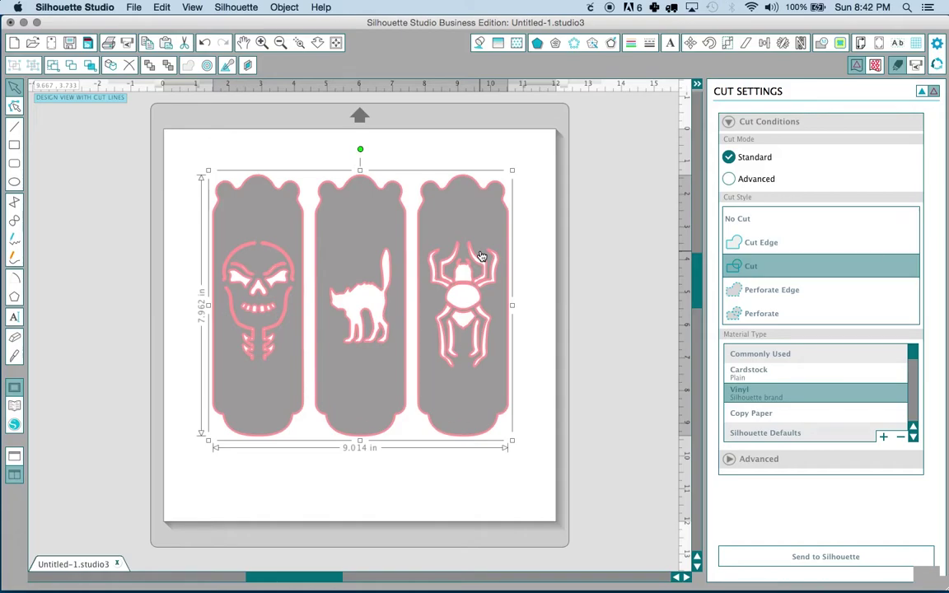
pyautogui.click(14, 405)
pyautogui.rightClick(66, 203)
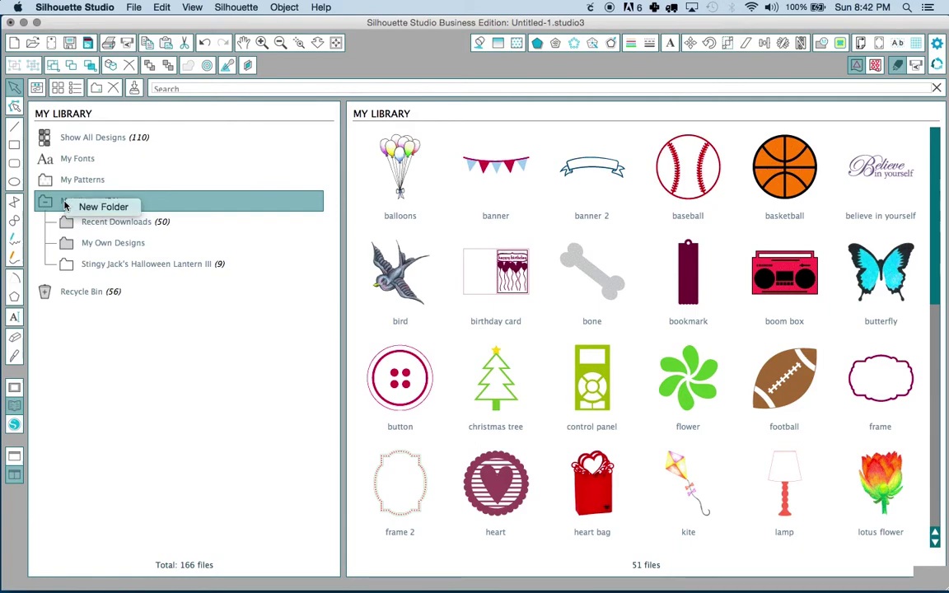
# Step: Create and open a new My Library folder named 'Stingy Jack's Halloween Lantern II'
pyautogui.click(95, 211)
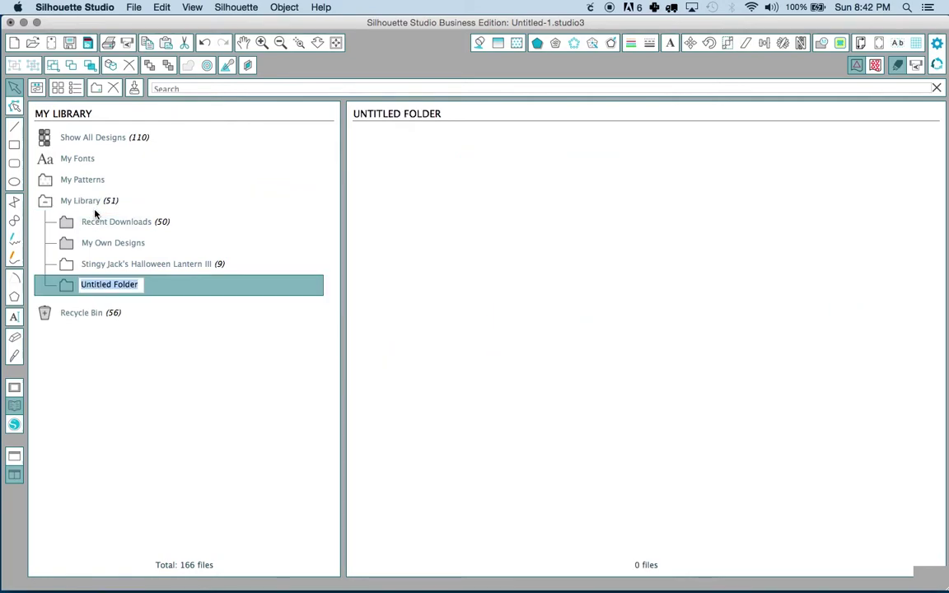
pyautogui.write('Stingy')
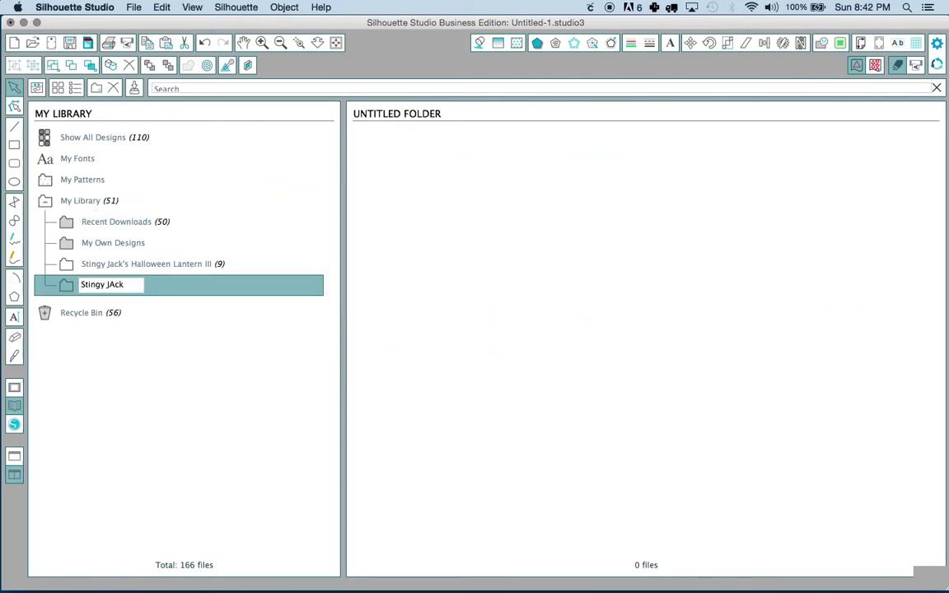
pyautogui.write(" Jack's")
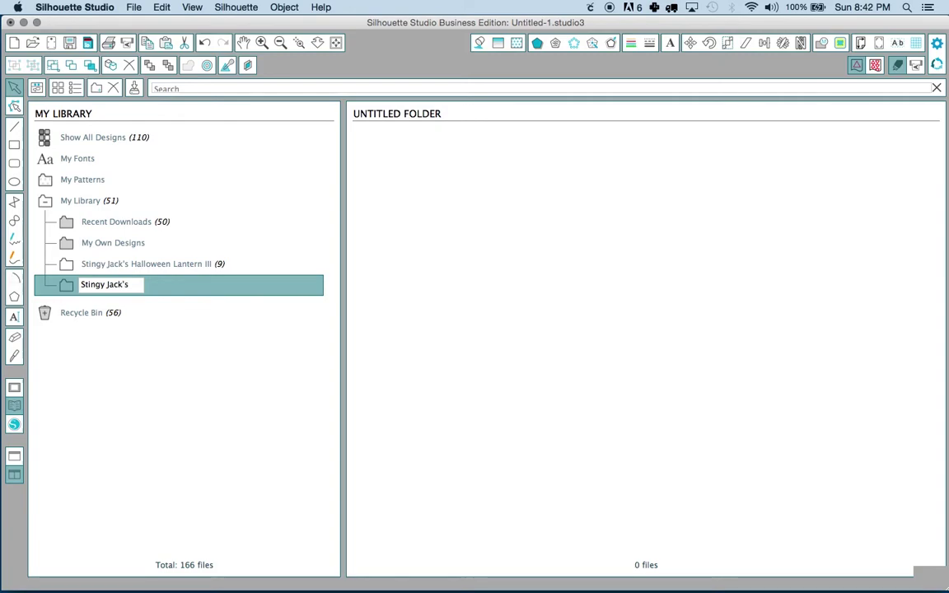
pyautogui.write(' Halloween')
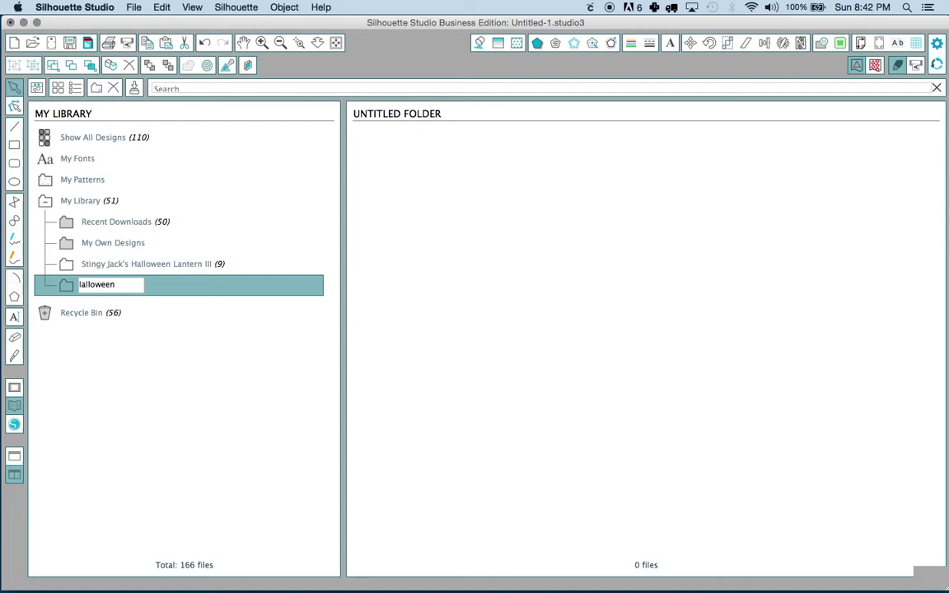
pyautogui.write(' Lantern II')
pyautogui.press('Return')
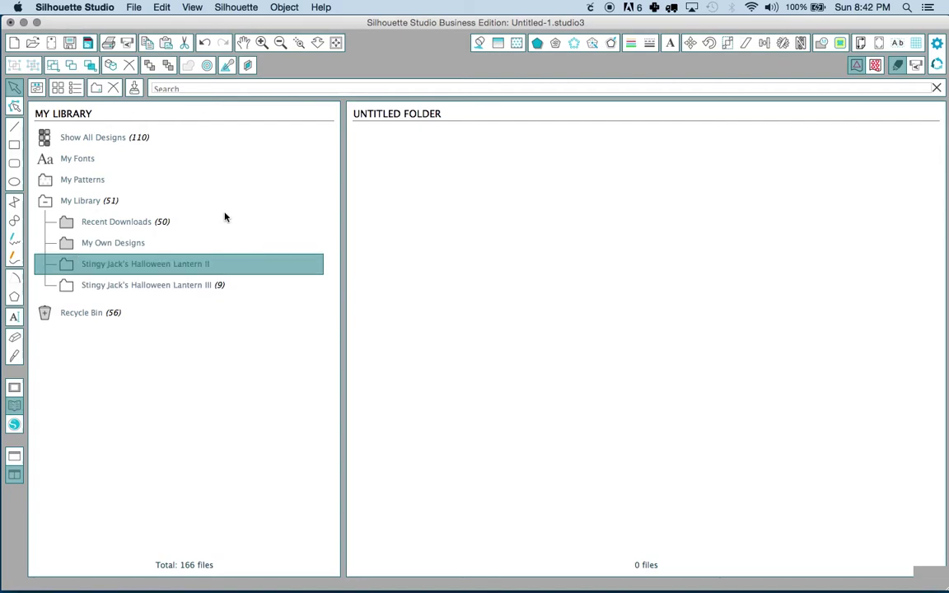
pyautogui.click(177, 271)
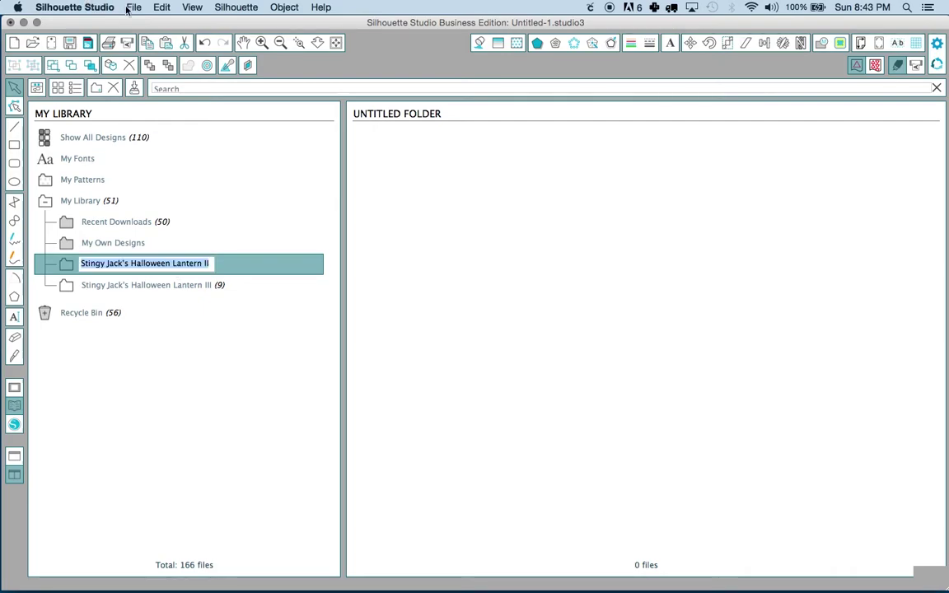
pyautogui.click(131, 7)
pyautogui.click(296, 153)
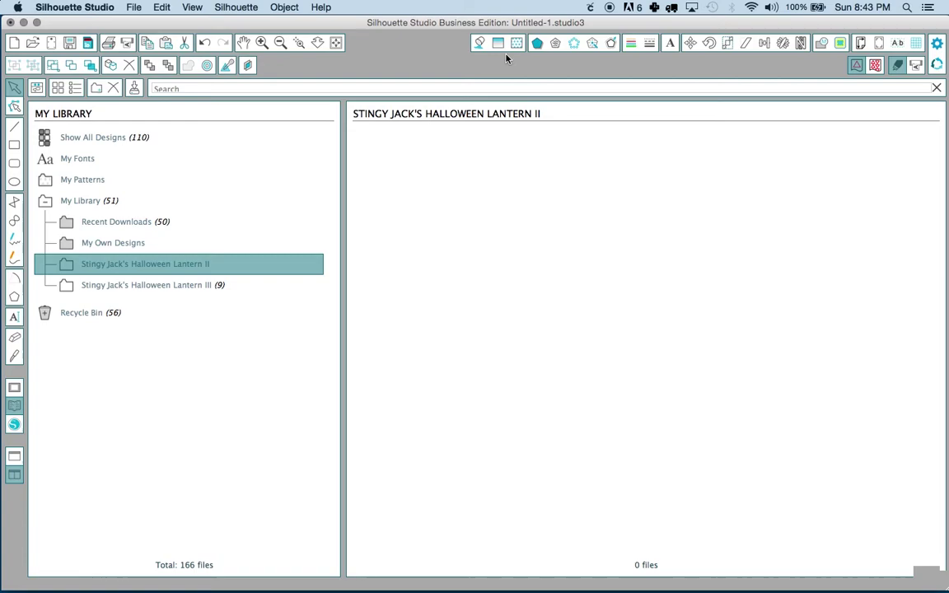
pyautogui.moveTo(533, 26); pyautogui.dragTo(448, 25)
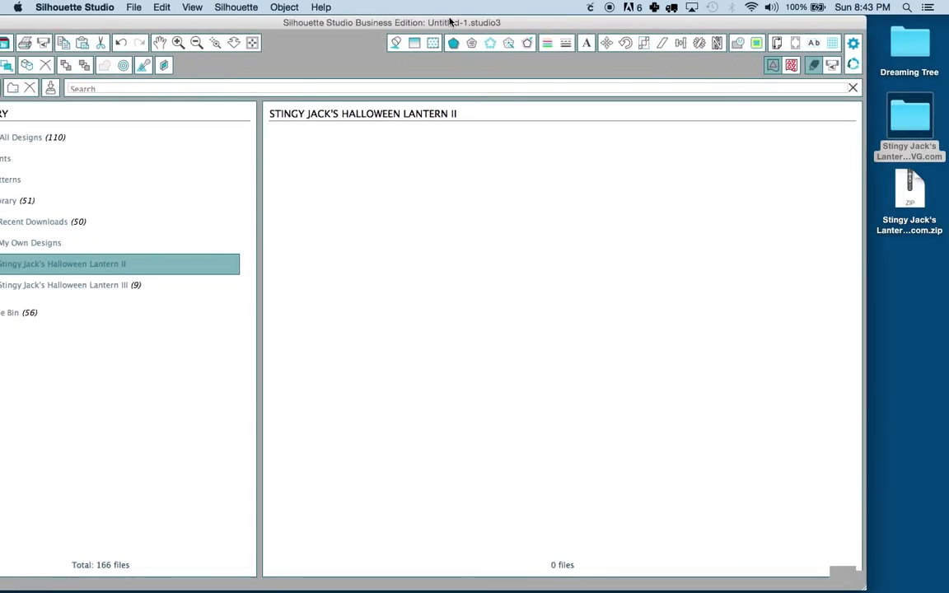
# Step: Import the five Lantern II SVG files from Finder into the Lantern II library folder
pyautogui.doubleClick(909, 119)
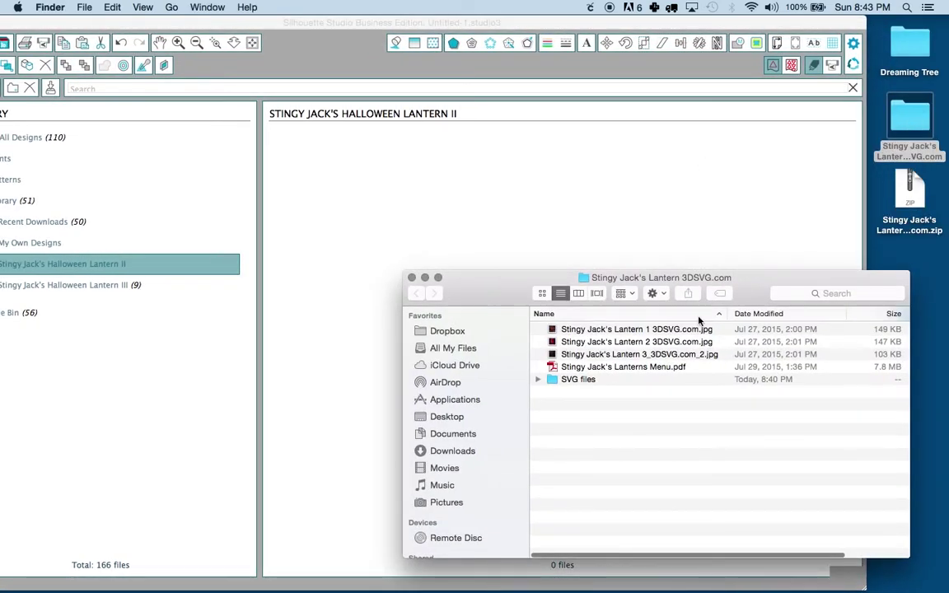
pyautogui.doubleClick(570, 379)
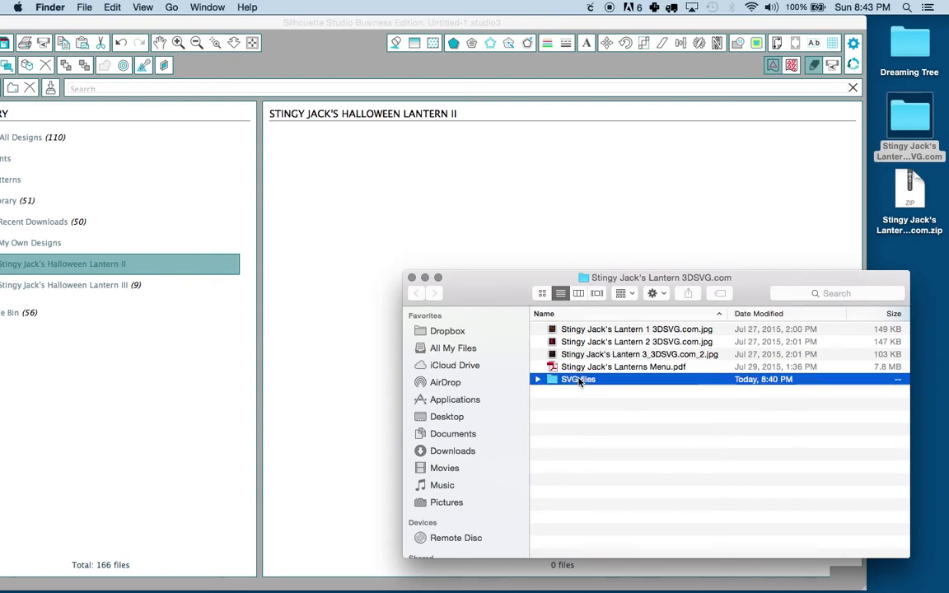
pyautogui.doubleClick(613, 342)
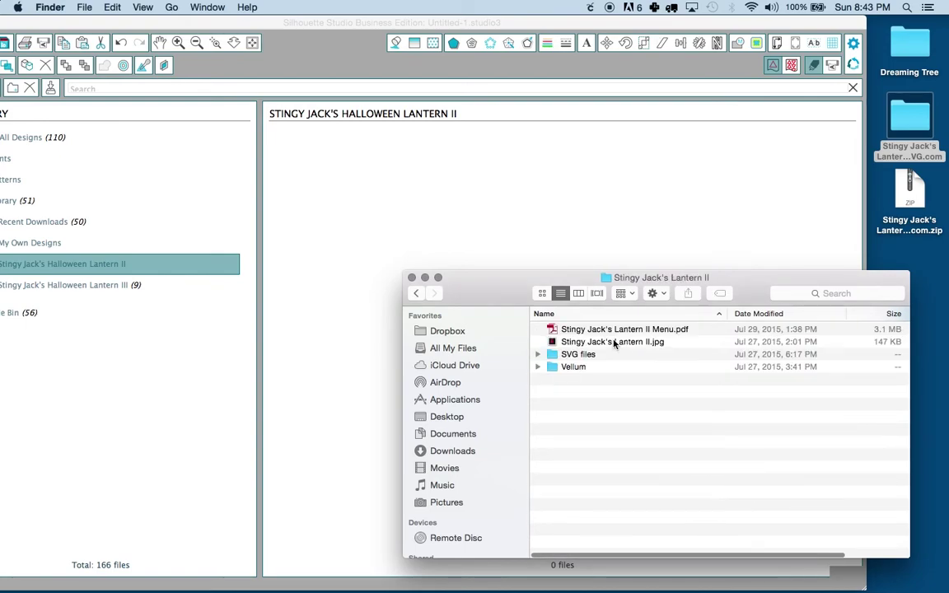
pyautogui.click(577, 355)
pyautogui.doubleClick(579, 356)
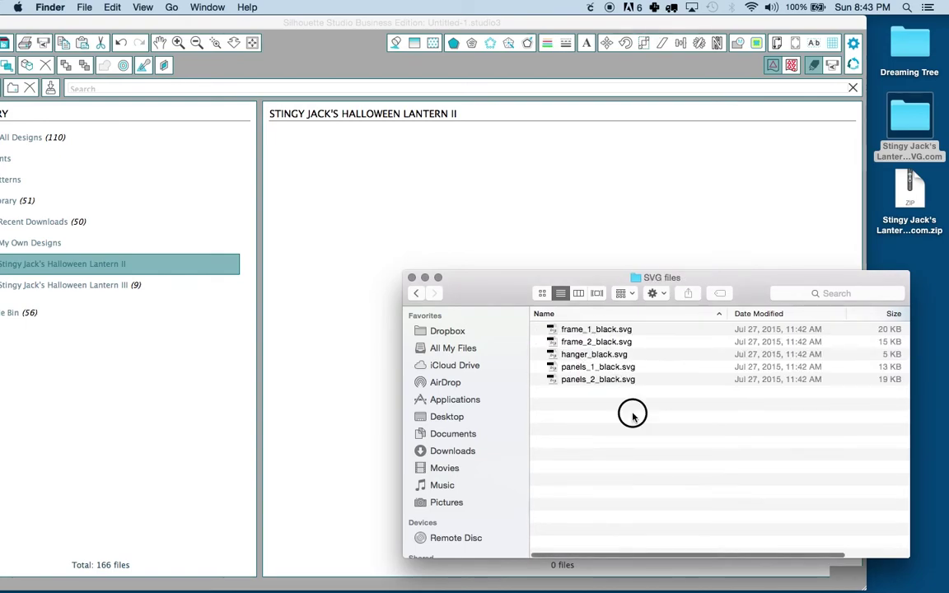
pyautogui.moveTo(633, 409); pyautogui.dragTo(417, 190)
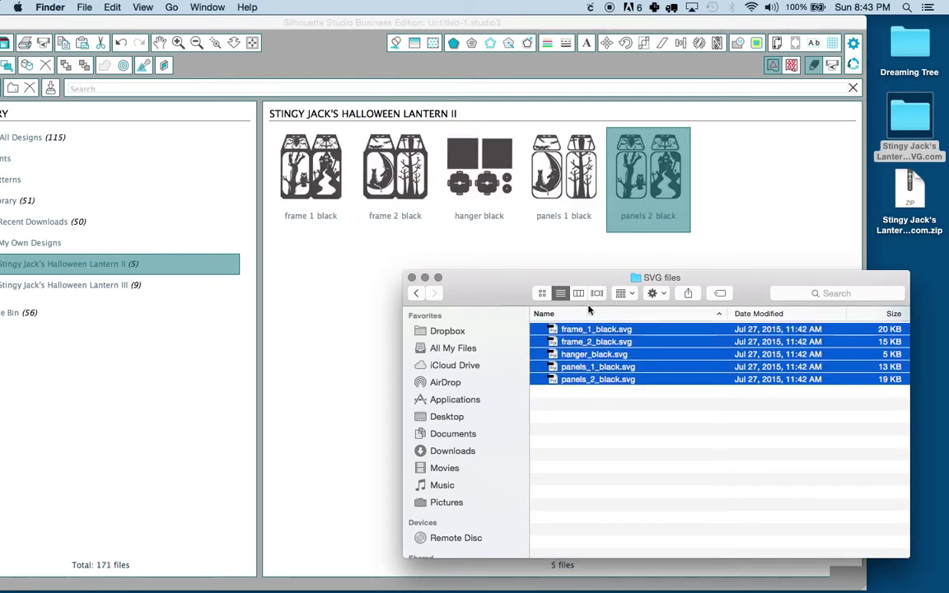
pyautogui.click(710, 492)
# Step: Add vellum_cut.svg from the Vellum folder to the Lantern II library folder
pyautogui.click(417, 294)
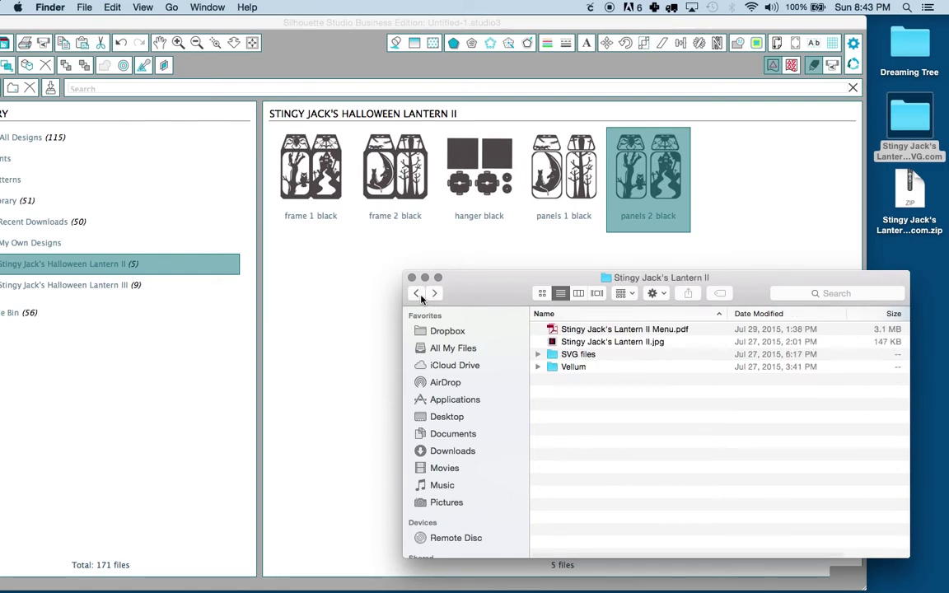
pyautogui.doubleClick(576, 368)
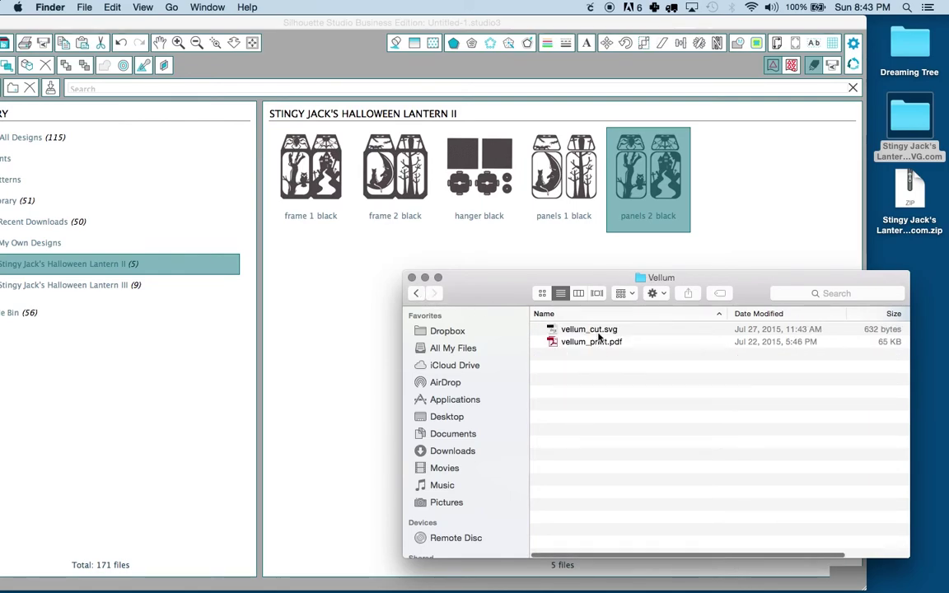
pyautogui.click(586, 329)
pyautogui.moveTo(586, 329); pyautogui.dragTo(747, 200)
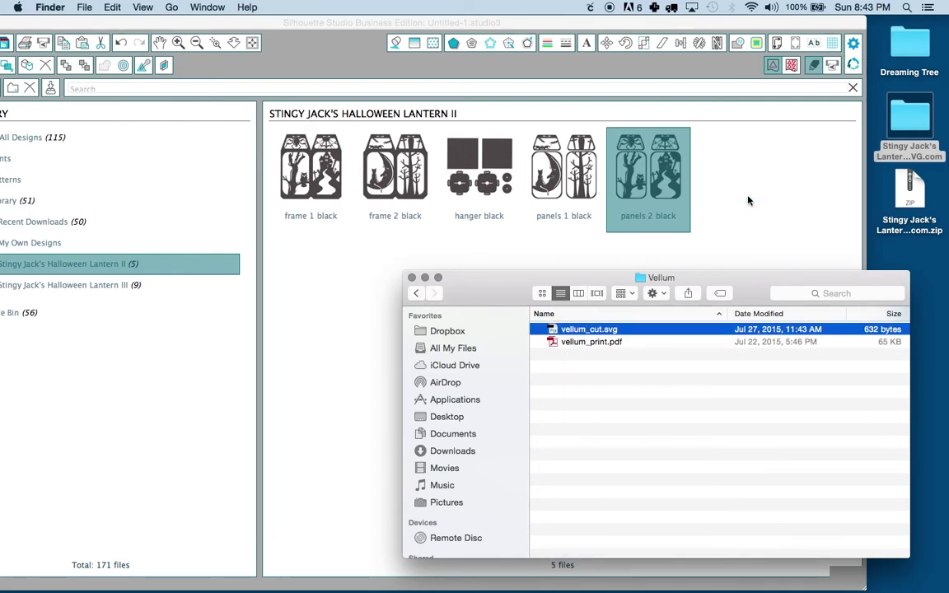
pyautogui.click(797, 220)
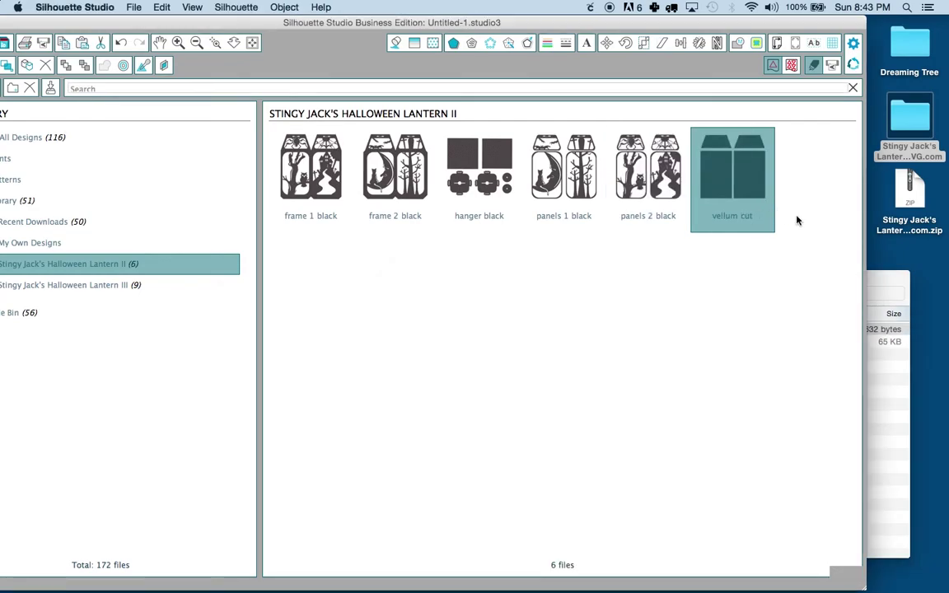
# Step: Place the frame 2 black design from the Lantern II folder on the Untitled-1 page and deselect it
pyautogui.click(872, 279)
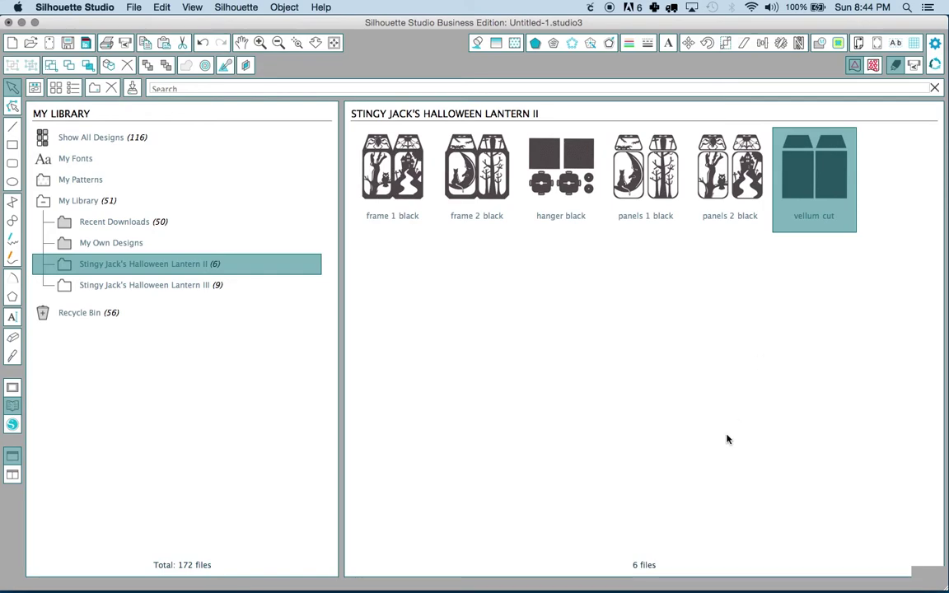
pyautogui.click(663, 468)
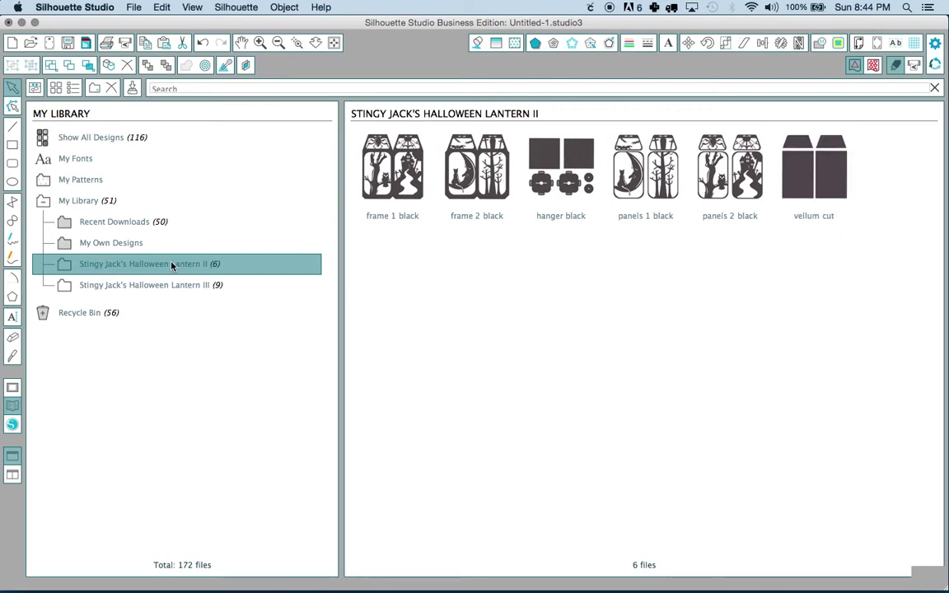
pyautogui.doubleClick(476, 179)
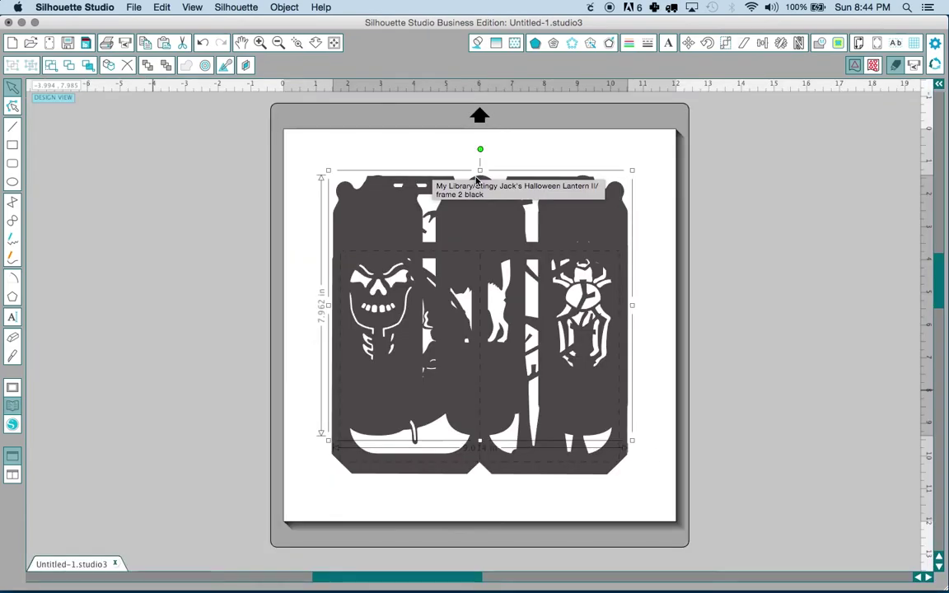
pyautogui.click(510, 140)
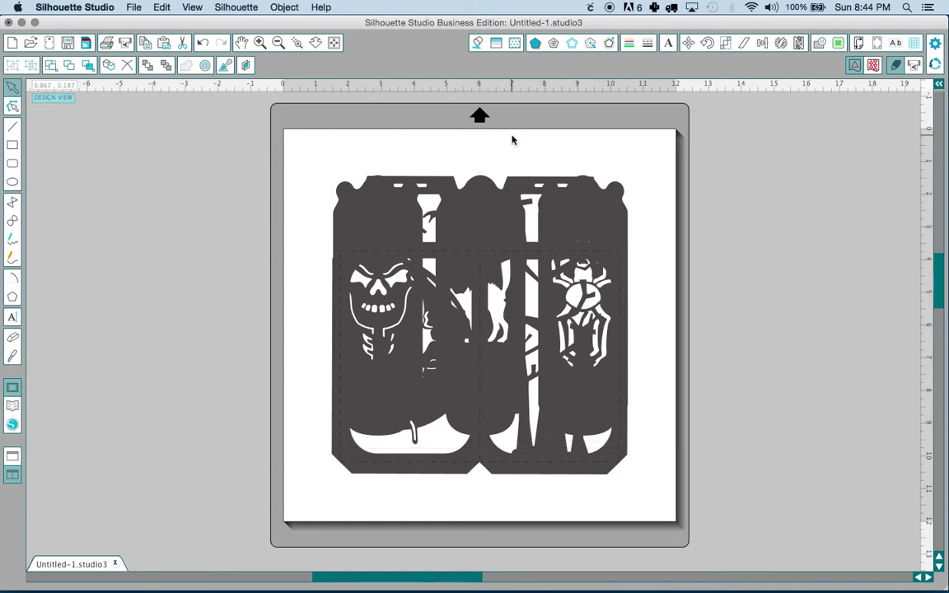
pyautogui.click(115, 563)
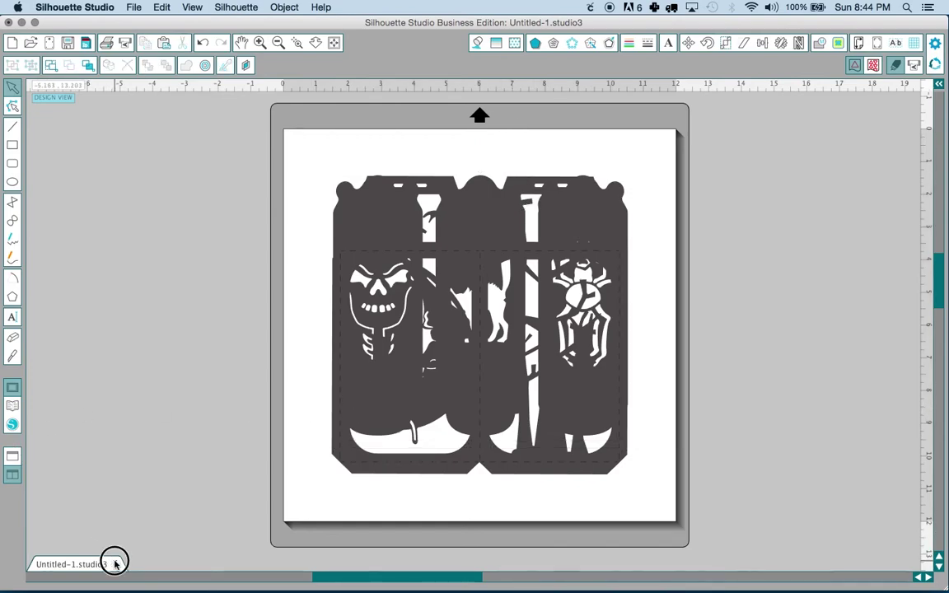
# Step: Discard Untitled-1 unsaved, place frame 2 black on the new Untitled-2 page, and set it to Cut
pyautogui.click(427, 101)
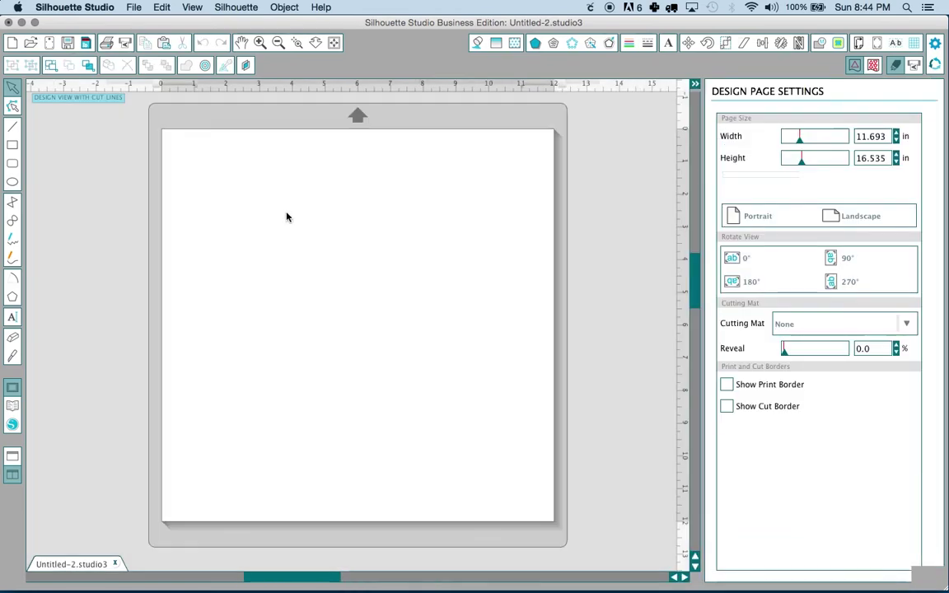
pyautogui.click(12, 406)
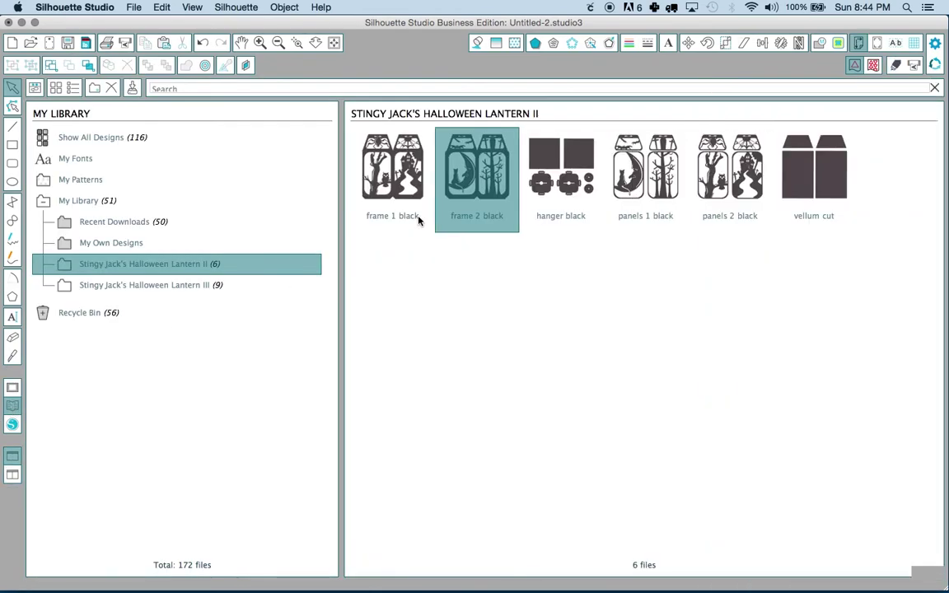
pyautogui.doubleClick(491, 177)
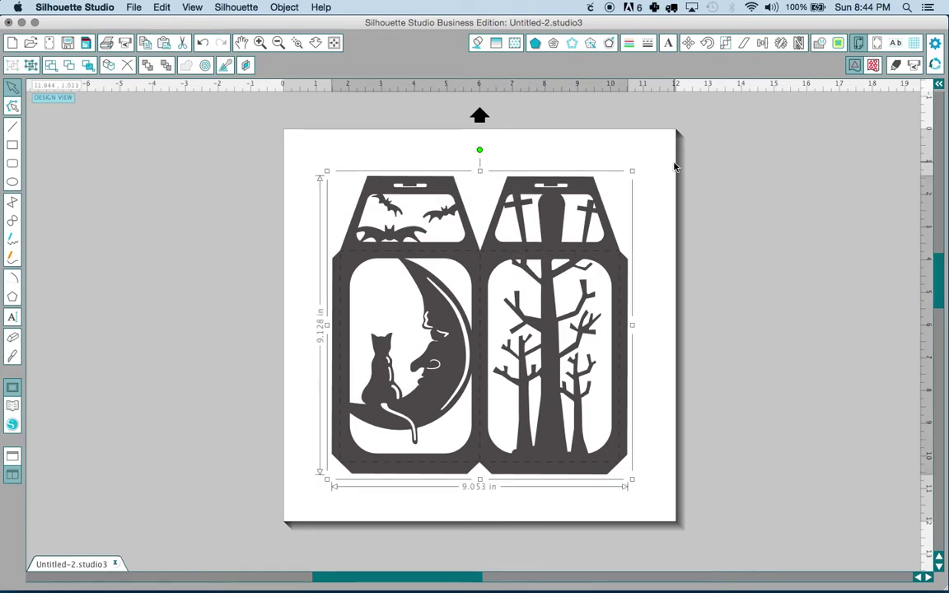
pyautogui.moveTo(493, 221); pyautogui.dragTo(495, 218)
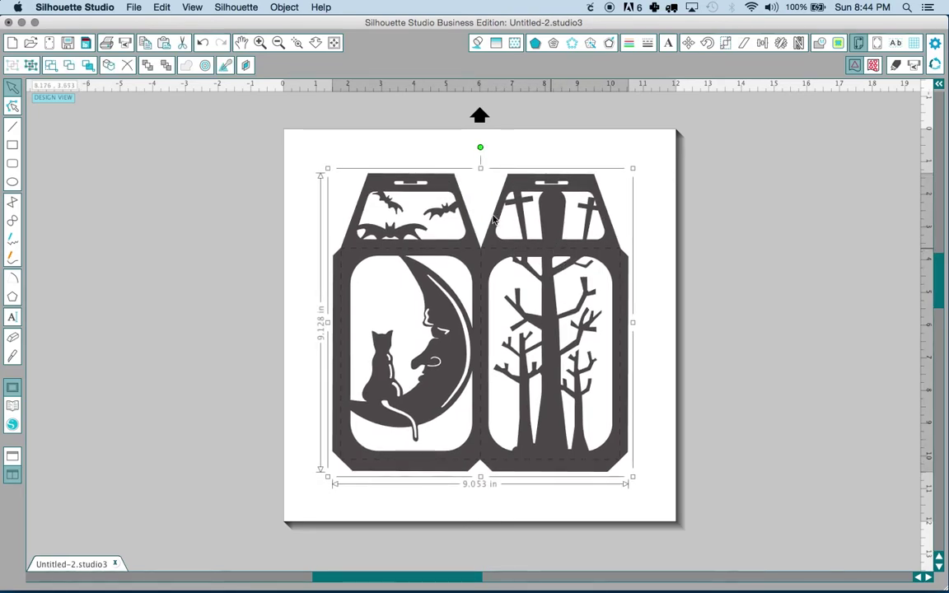
pyautogui.click(897, 65)
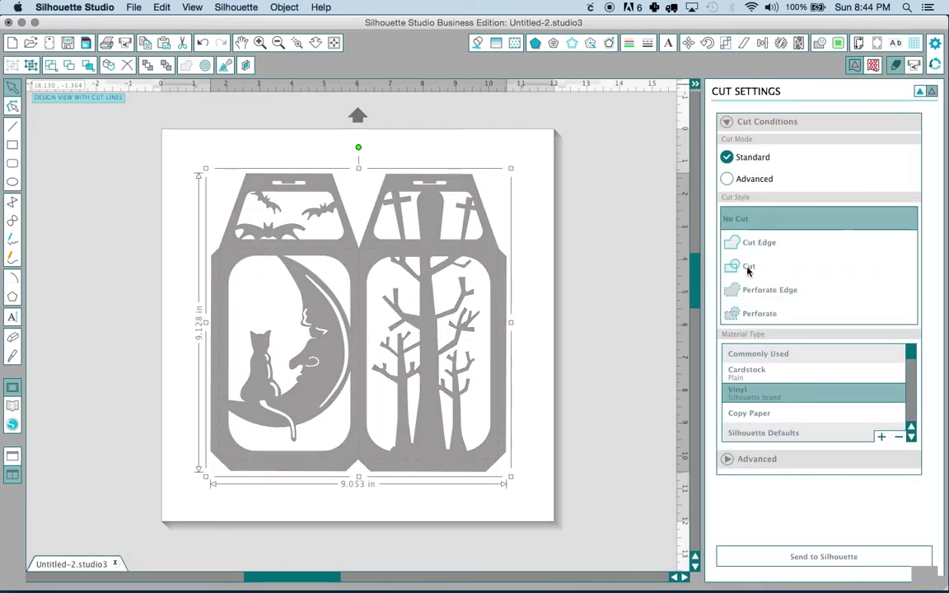
pyautogui.click(747, 268)
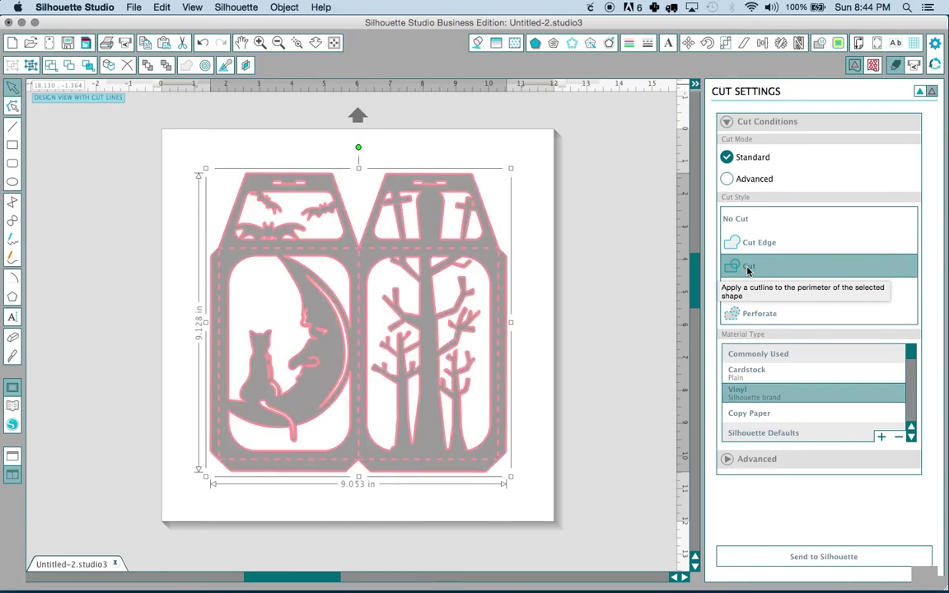